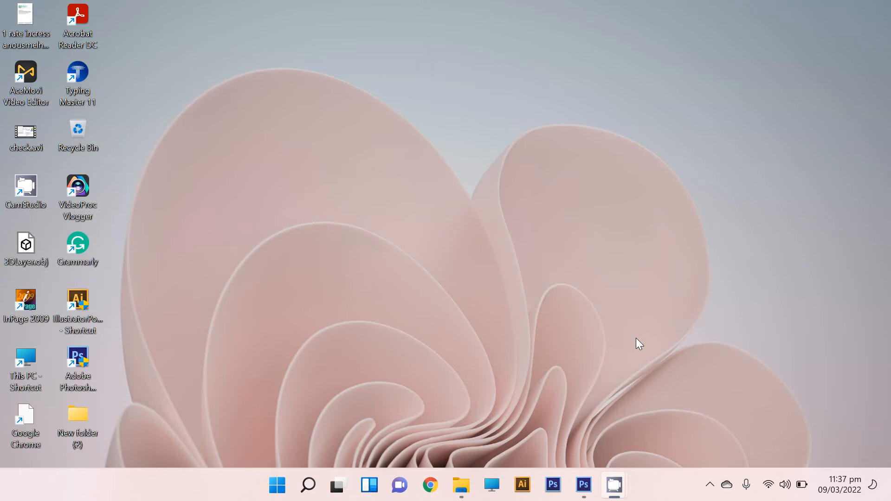
Switch to Photoshop and create a 1080 × 1080 pixel, 300 pixels/inch, 16-bit RGB document with a white background.
{"action": "mouse_move", "coordinate": [586, 495]}
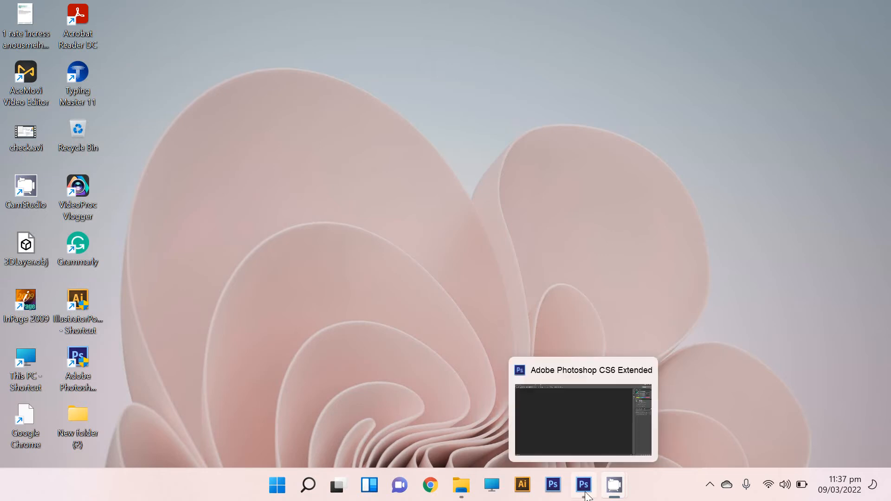
{"action": "left_click", "coordinate": [581, 453]}
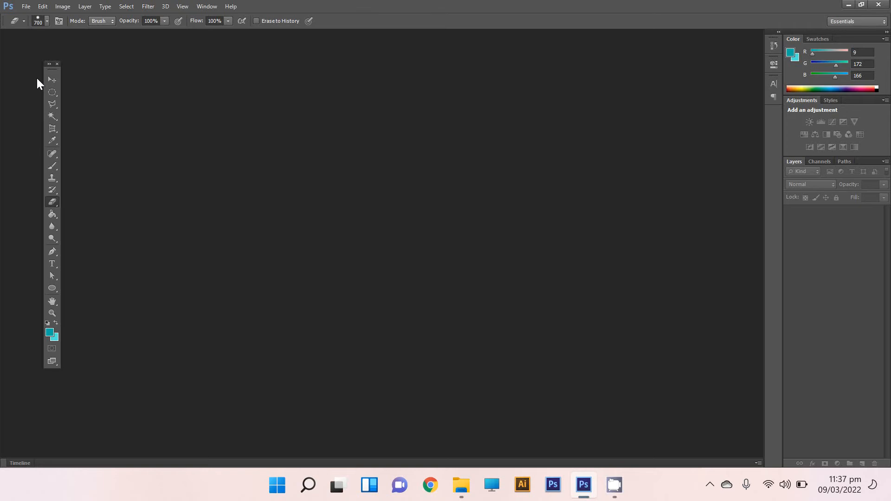
{"action": "left_click", "coordinate": [51, 81]}
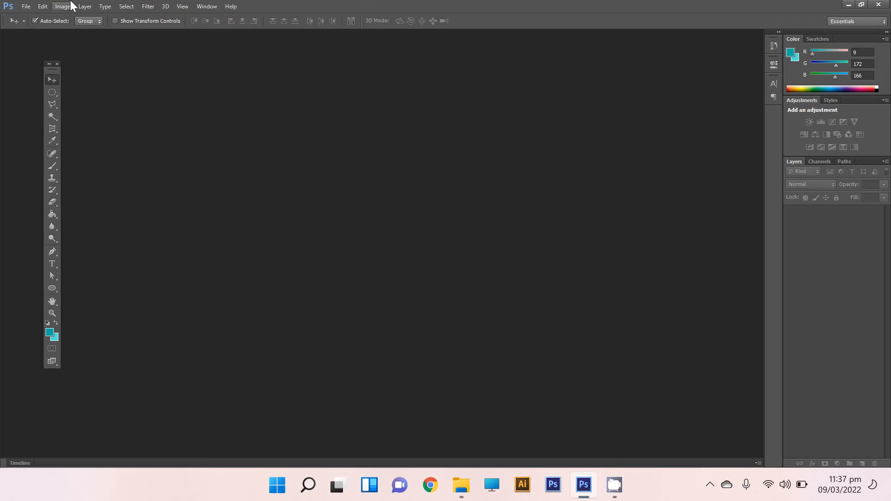
{"action": "key", "text": "ctrl+n"}
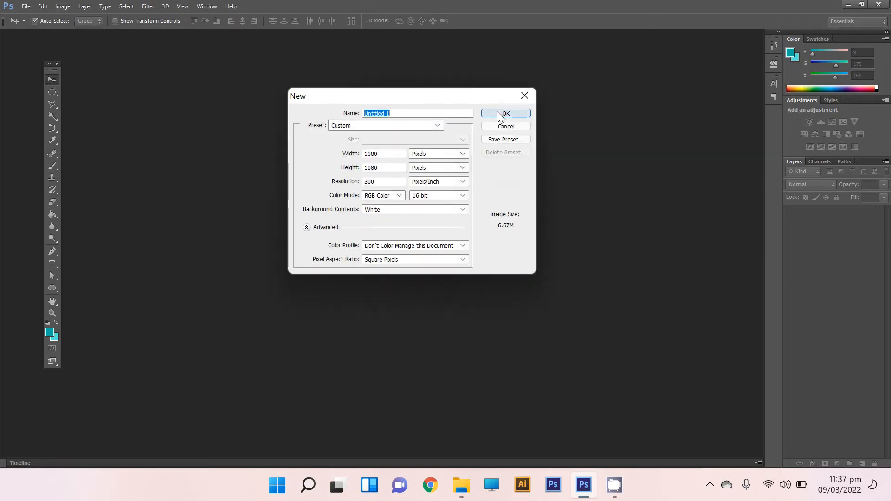
{"action": "left_click", "coordinate": [499, 114]}
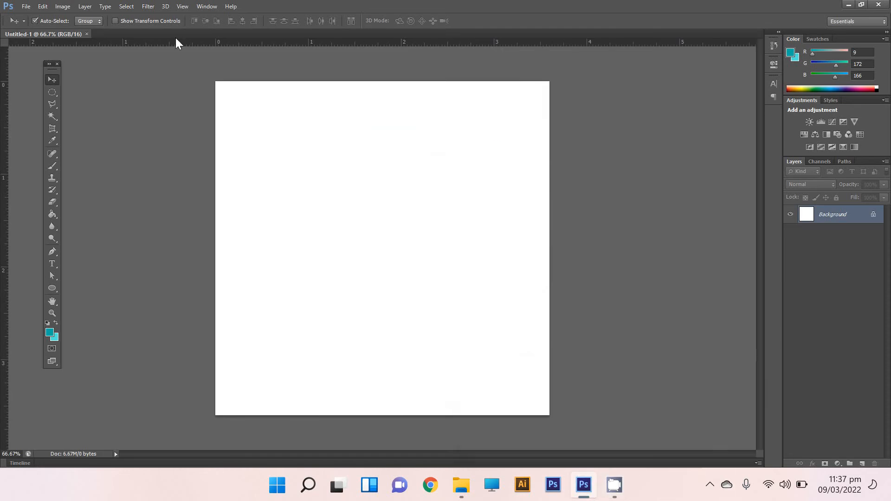
Add a horizontal guide at 50% of the canvas height.
{"action": "left_click", "coordinate": [184, 7]}
{"action": "left_click", "coordinate": [225, 313]}
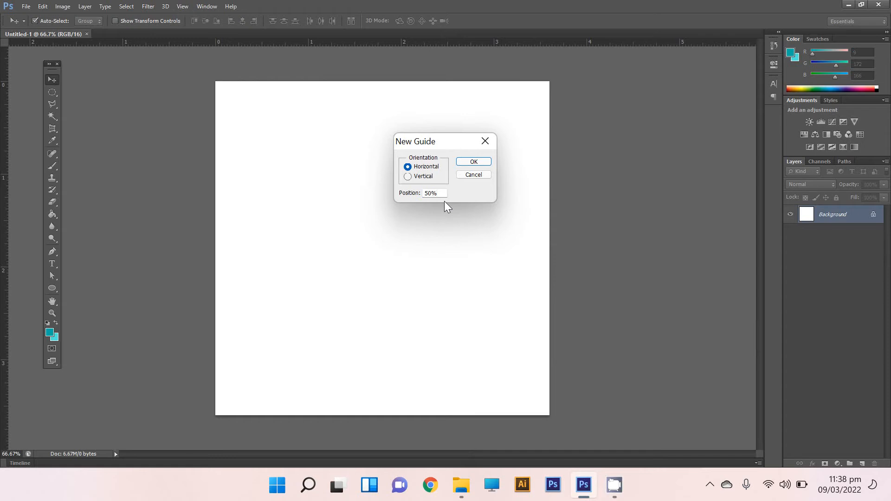
{"action": "left_click", "coordinate": [441, 195]}
{"action": "left_click", "coordinate": [473, 161]}
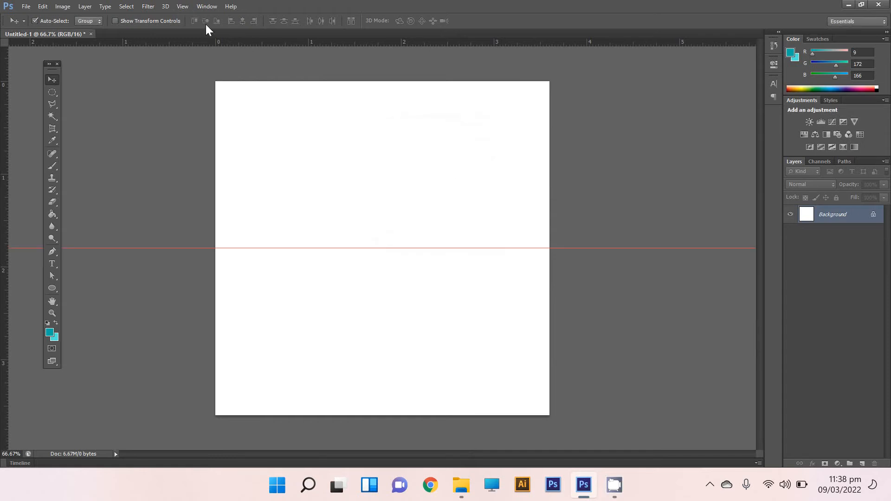
Add a vertical guide through the centre of the canvas.
{"action": "left_click", "coordinate": [181, 6]}
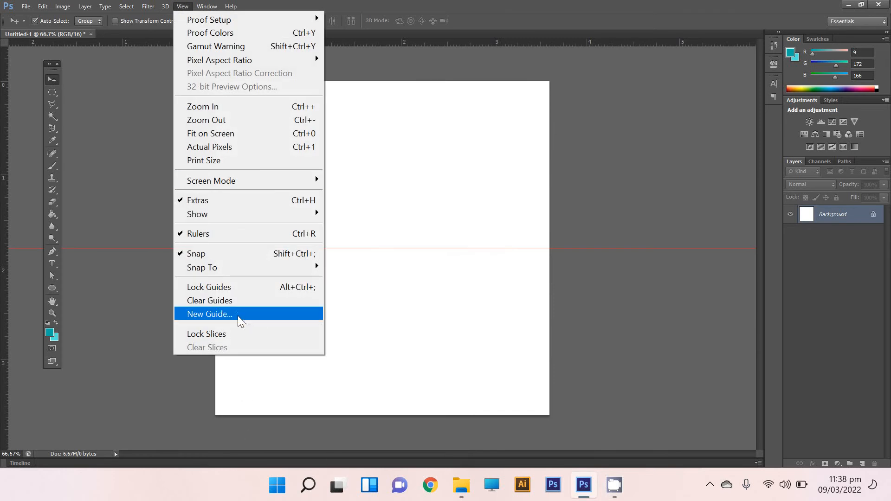
{"action": "left_click", "coordinate": [237, 314]}
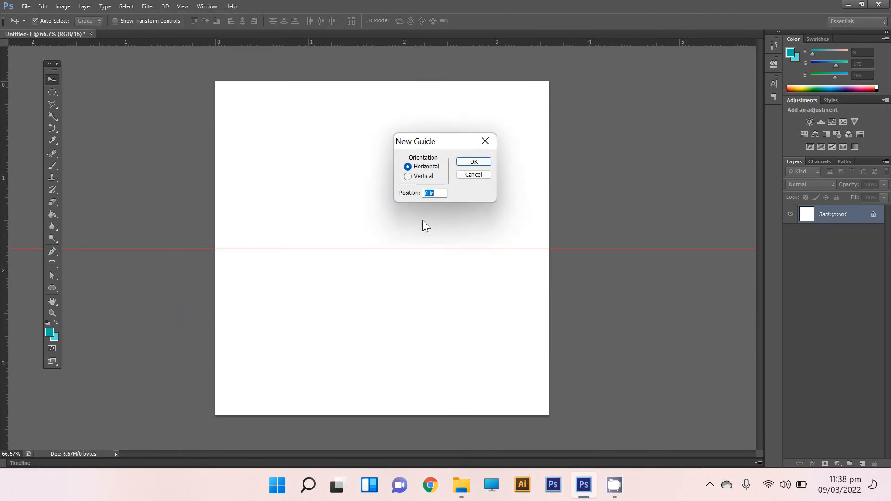
{"action": "left_click", "coordinate": [430, 176]}
{"action": "left_click", "coordinate": [474, 162]}
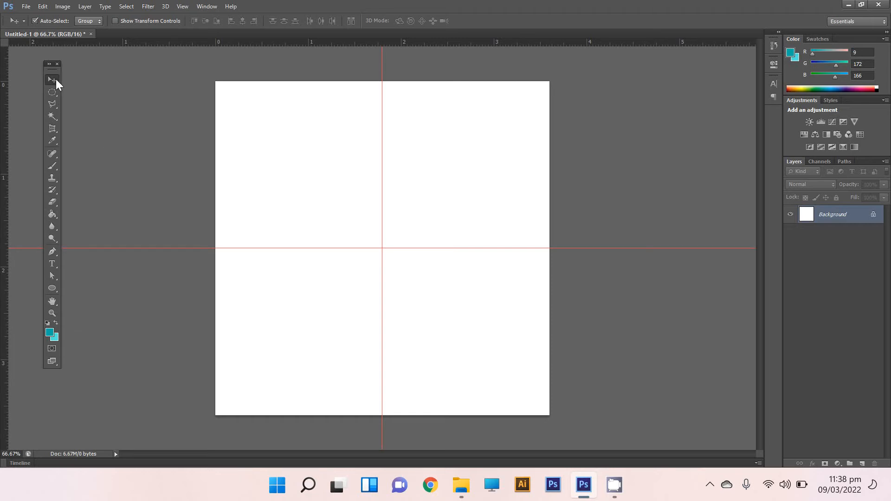
Draw a dark grey circle about 826 px in diameter, centred on the intersection of the two guides.
{"action": "left_click", "coordinate": [53, 289]}
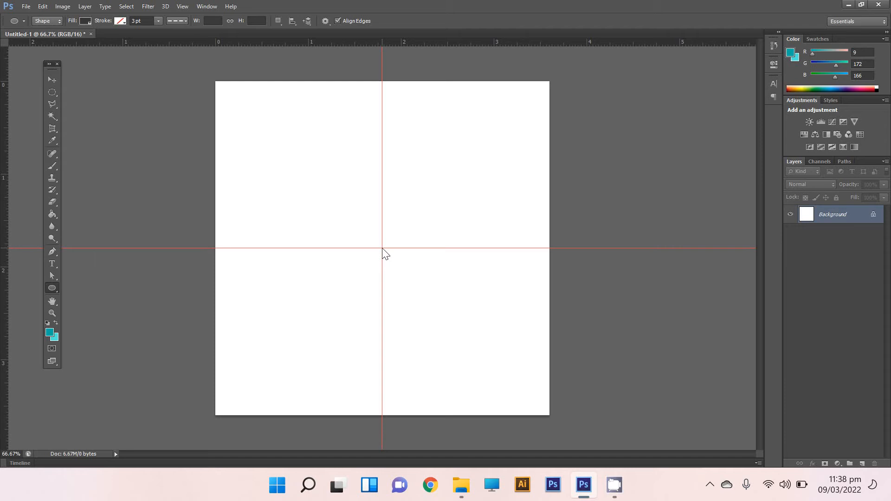
{"action": "left_click_drag", "start_coordinate": [382, 249], "coordinate": [408, 354]}
{"action": "key", "text": "shift"}
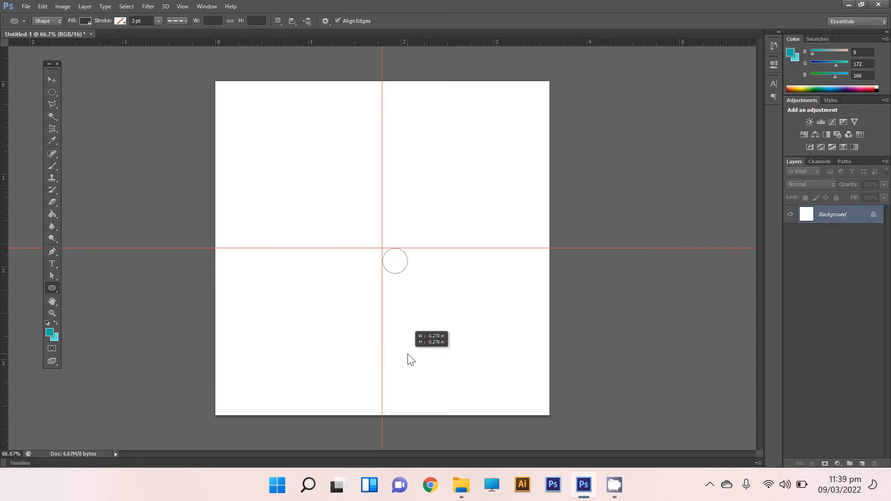
{"action": "key", "text": "alt"}
{"action": "left_click_drag", "start_coordinate": [408, 355], "coordinate": [408, 355]}
{"action": "left_click_drag", "start_coordinate": [408, 355], "coordinate": [510, 466]}
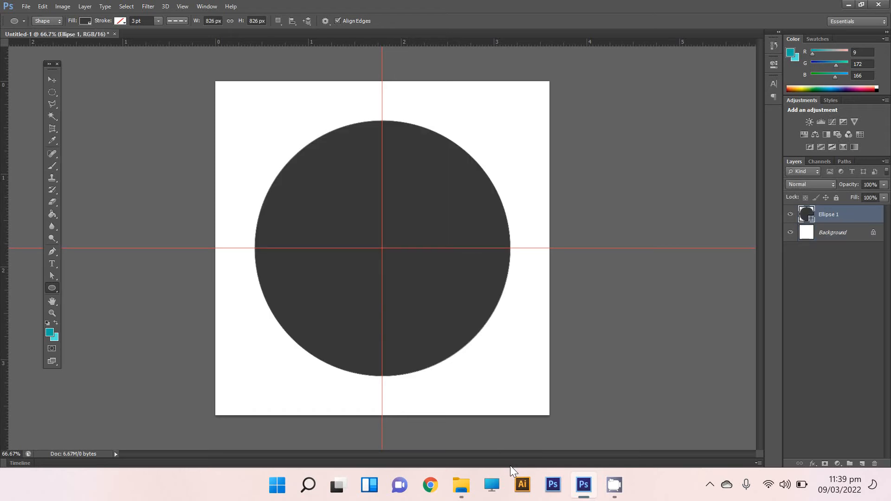
Rasterize the circle's Ellipse 1 shape layer.
{"action": "left_click", "coordinate": [56, 84]}
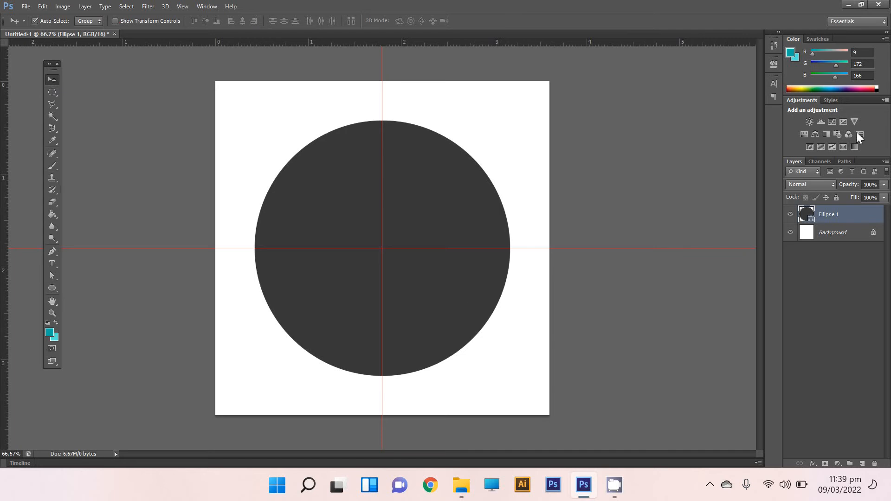
{"action": "right_click", "coordinate": [833, 219]}
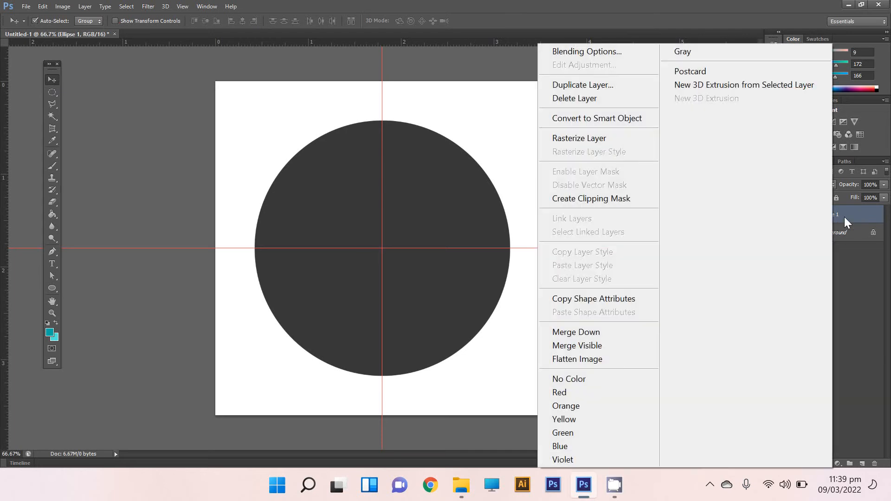
{"action": "left_click", "coordinate": [844, 216]}
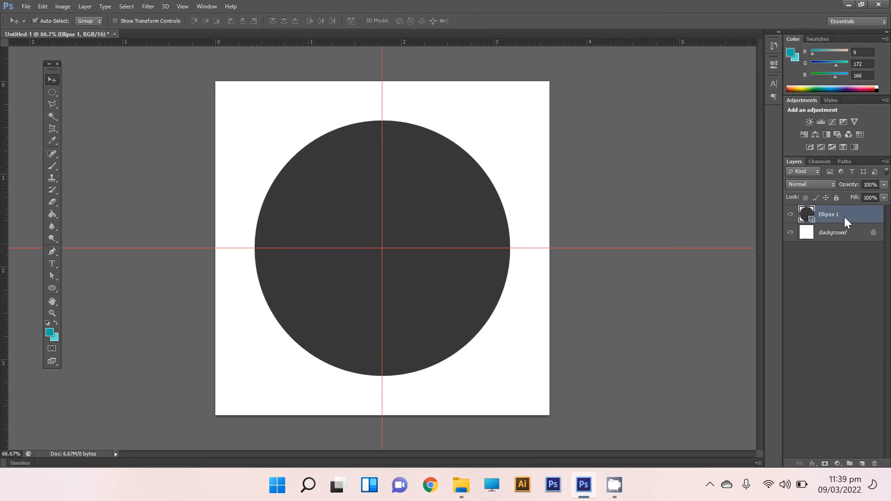
{"action": "right_click", "coordinate": [806, 215]}
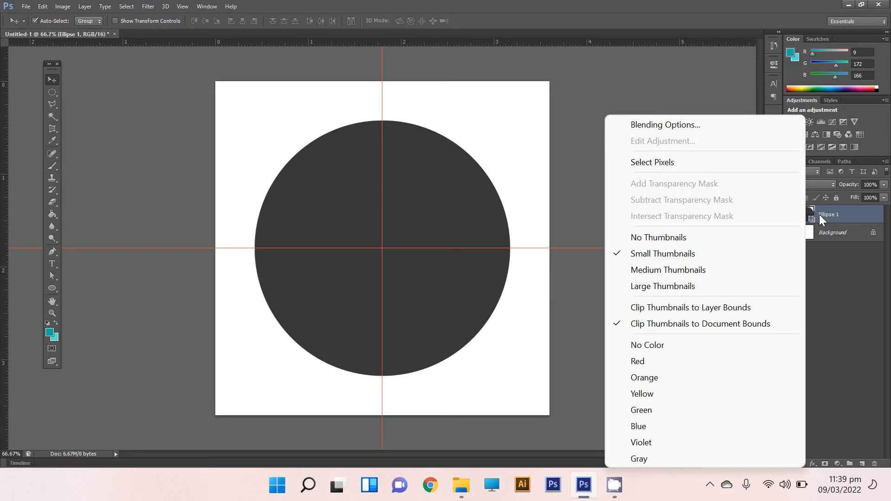
{"action": "left_click", "coordinate": [844, 215]}
{"action": "right_click", "coordinate": [845, 215]}
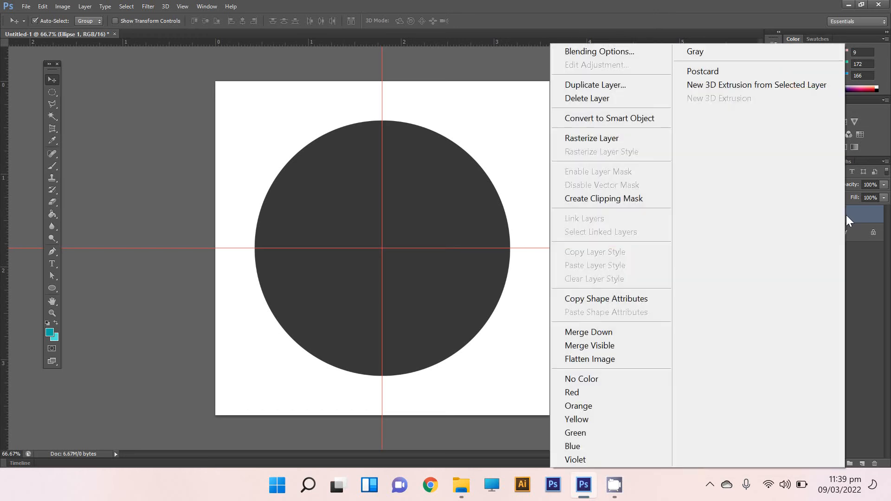
{"action": "left_click", "coordinate": [620, 139]}
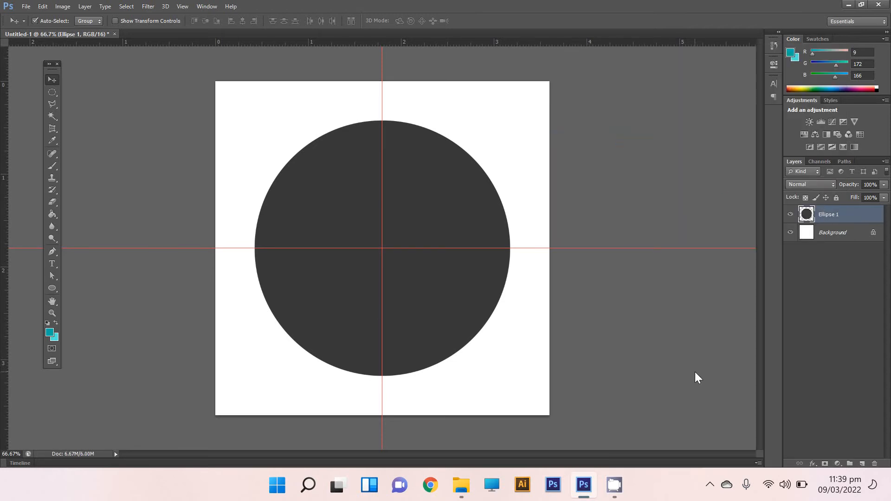
Cut the circle into a crescent by erasing once with a 680 px eraser on the horizontal guide, slightly left of centre.
{"action": "left_click", "coordinate": [51, 204]}
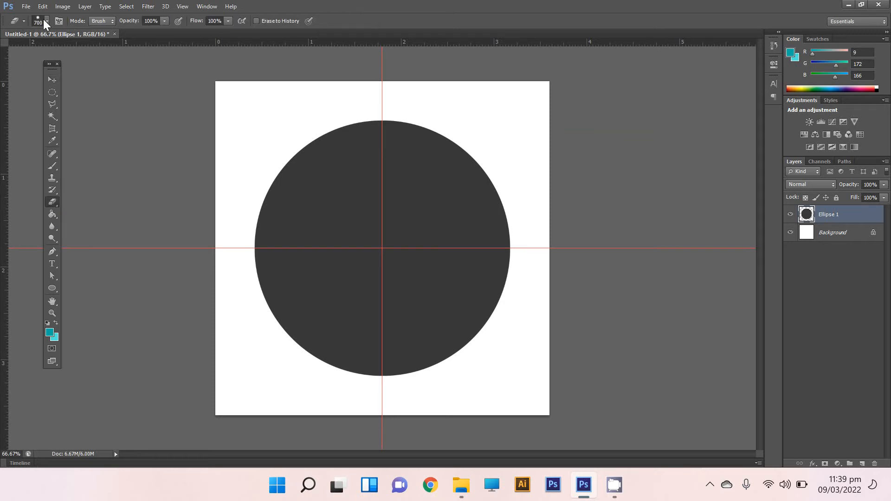
{"action": "left_click", "coordinate": [47, 20]}
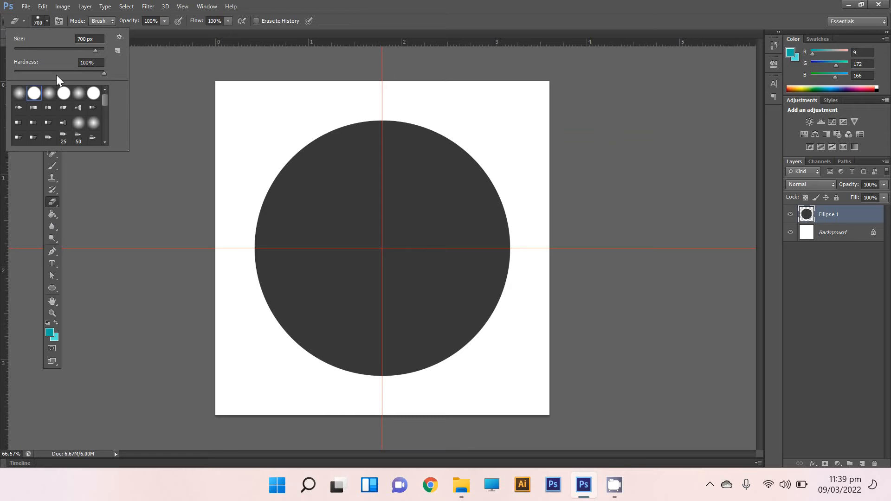
{"action": "left_click", "coordinate": [48, 21]}
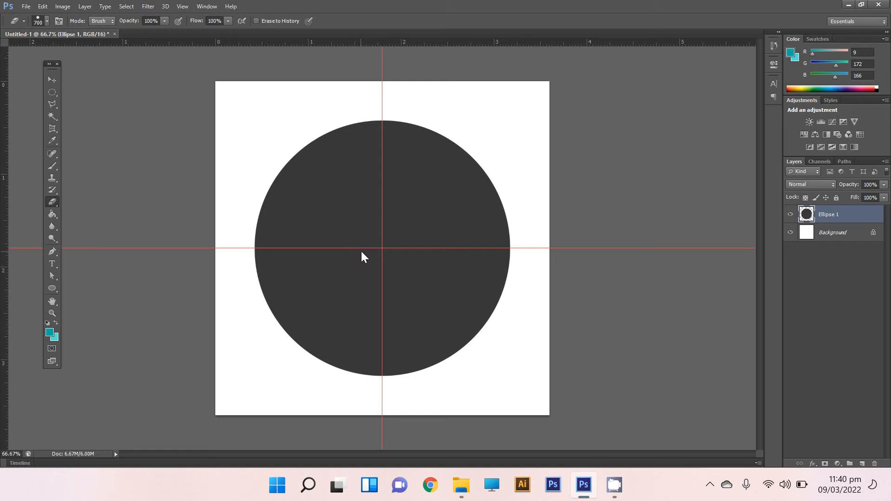
{"action": "left_click", "coordinate": [47, 21]}
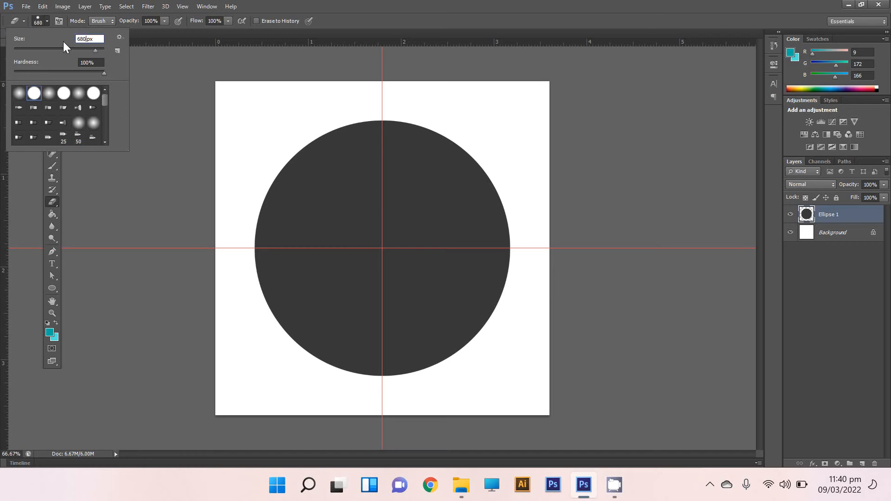
{"action": "key", "text": "Return"}
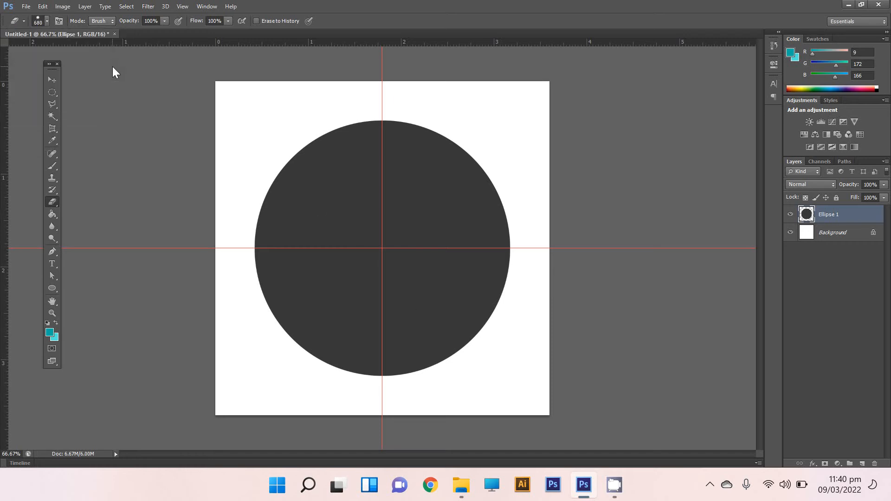
{"action": "left_click", "coordinate": [356, 248]}
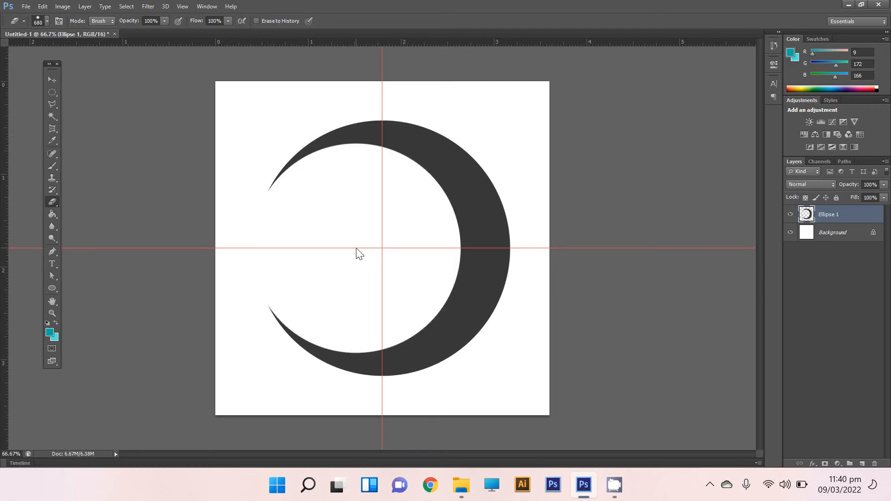
Enable a Gradient Overlay layer style on the crescent's Ellipse 1 layer.
{"action": "left_click", "coordinate": [52, 79]}
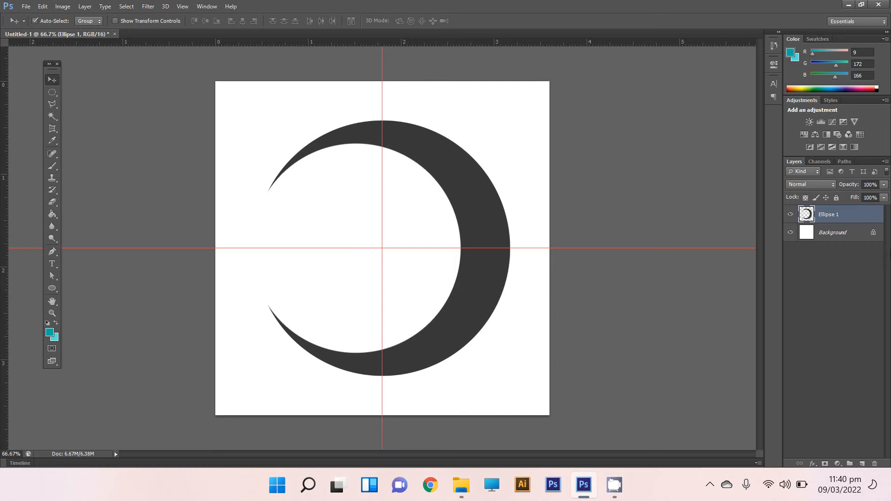
{"action": "right_click", "coordinate": [842, 214]}
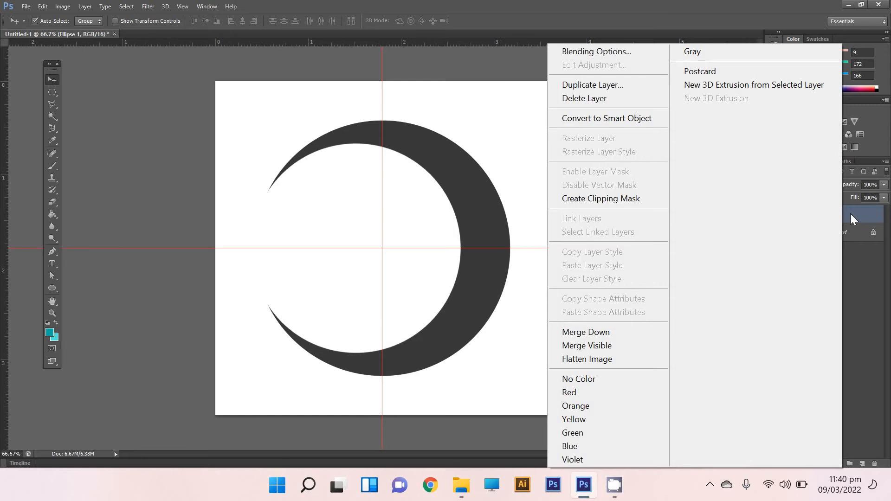
{"action": "left_click", "coordinate": [628, 50]}
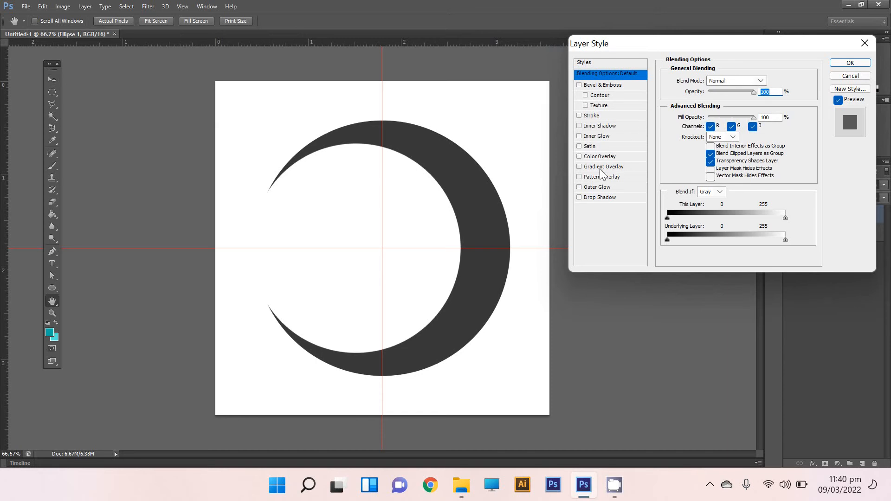
{"action": "left_click", "coordinate": [578, 166]}
{"action": "left_click", "coordinate": [624, 167]}
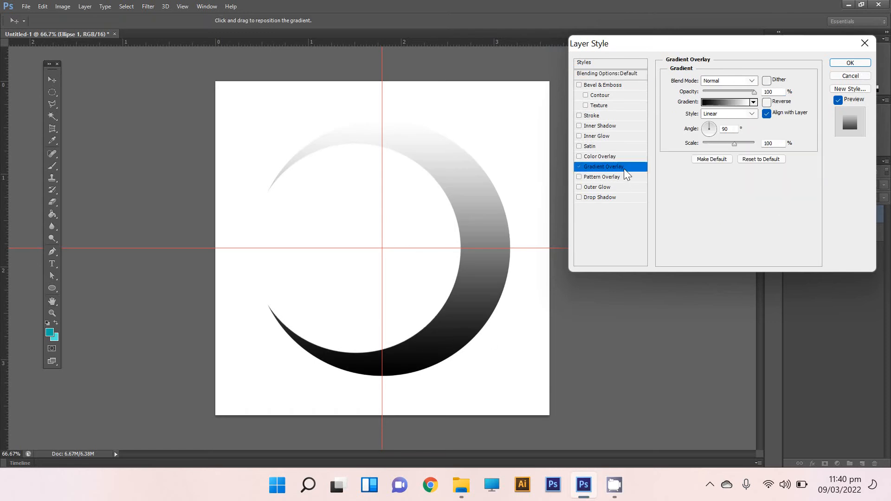
Edit the crescent's overlay gradient, trying the Foreground to Background preset and settling on the Red, Green preset.
{"action": "left_click", "coordinate": [718, 103]}
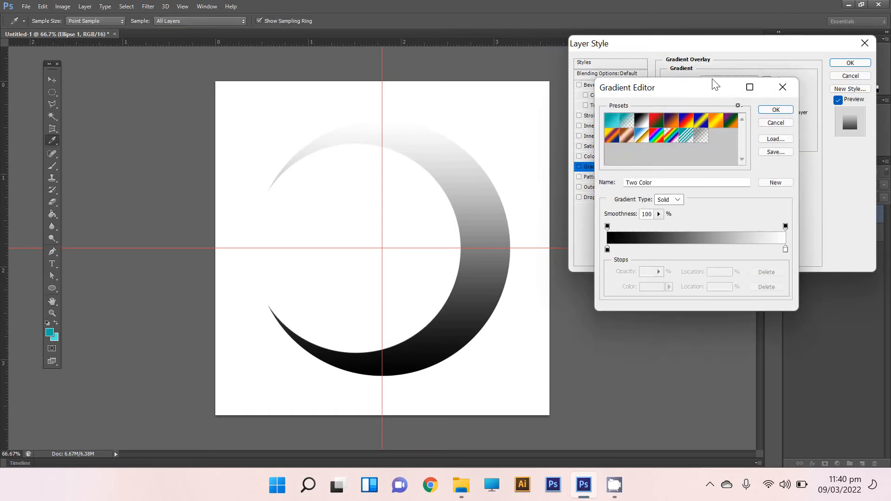
{"action": "left_click", "coordinate": [782, 87]}
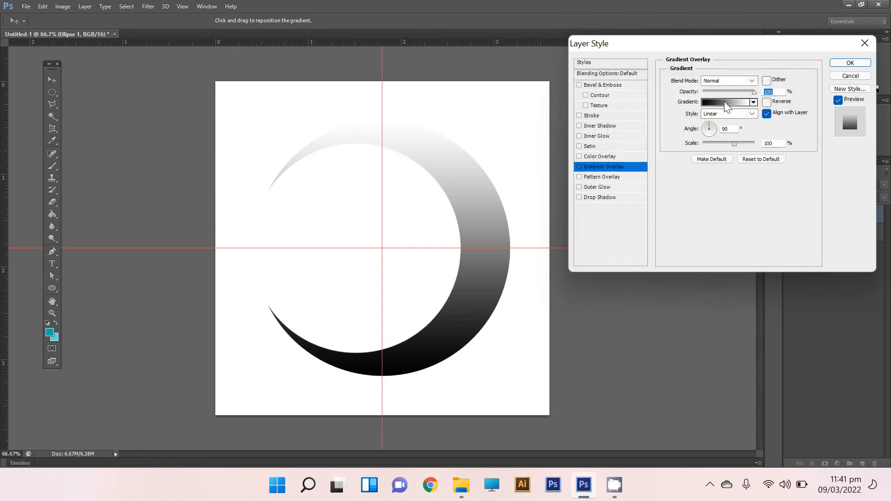
{"action": "left_click", "coordinate": [723, 101]}
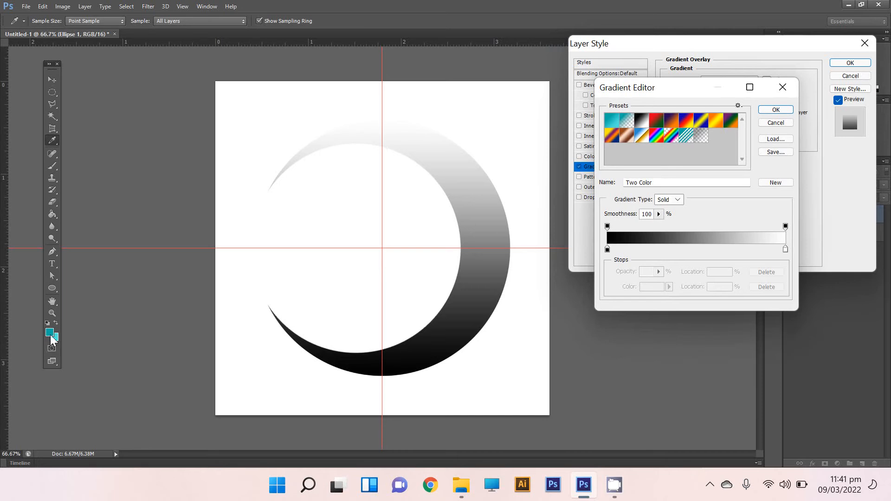
{"action": "left_click", "coordinate": [613, 118]}
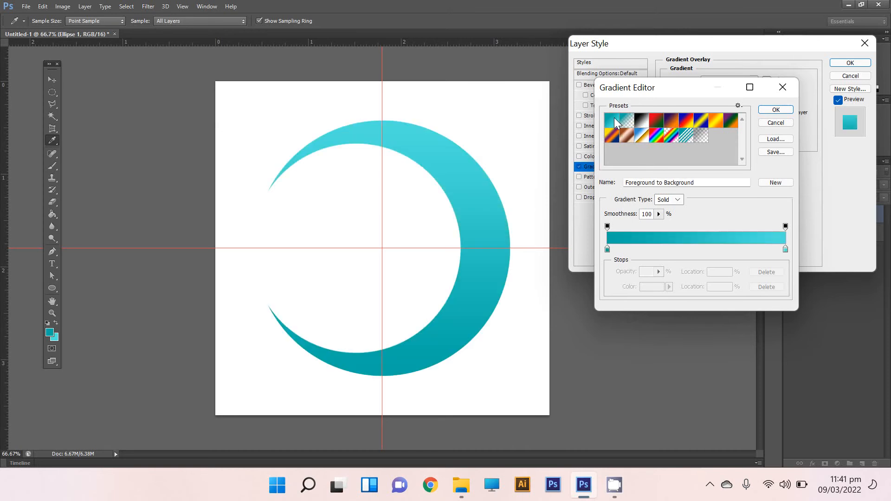
{"action": "left_click", "coordinate": [607, 249]}
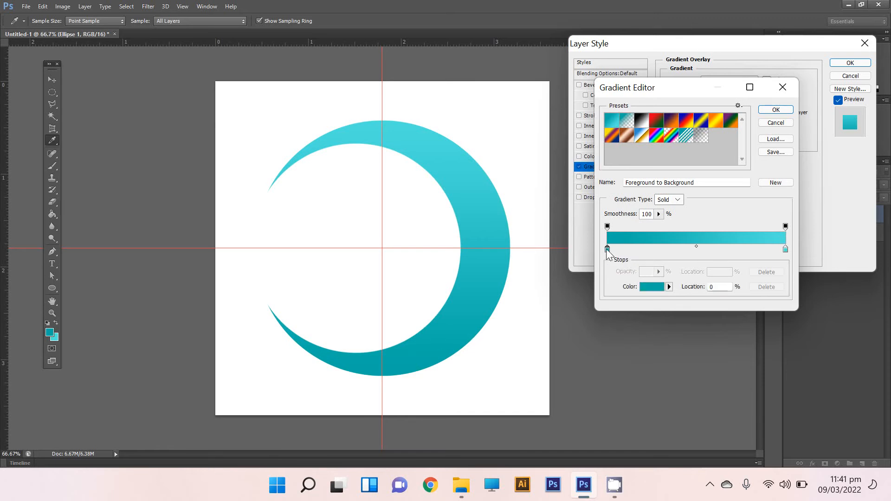
{"action": "left_click", "coordinate": [642, 121]}
{"action": "left_click", "coordinate": [660, 121]}
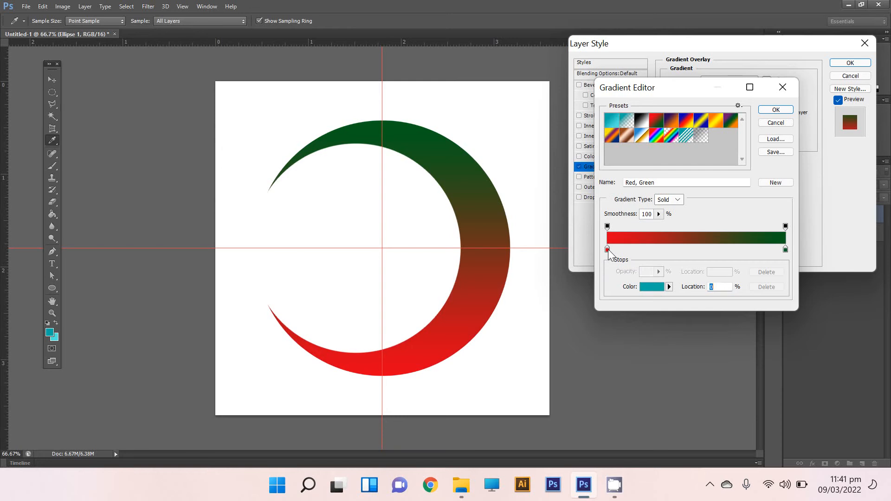
Set the gradient's 0% colour stop to dark teal #06928d, starting from the sampled foreground colour and darkening it slightly.
{"action": "left_click", "coordinate": [607, 250]}
{"action": "left_click", "coordinate": [653, 288]}
{"action": "left_click", "coordinate": [50, 332]}
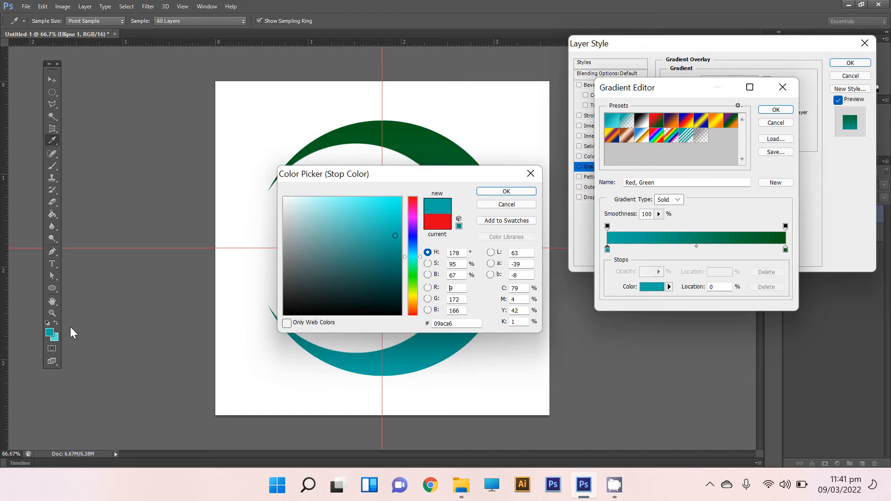
{"action": "left_click", "coordinate": [396, 245]}
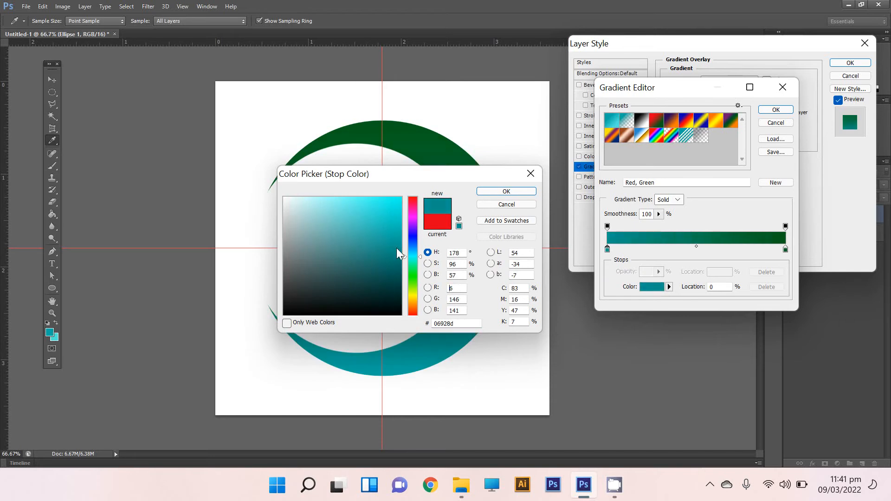
{"action": "left_click", "coordinate": [500, 193]}
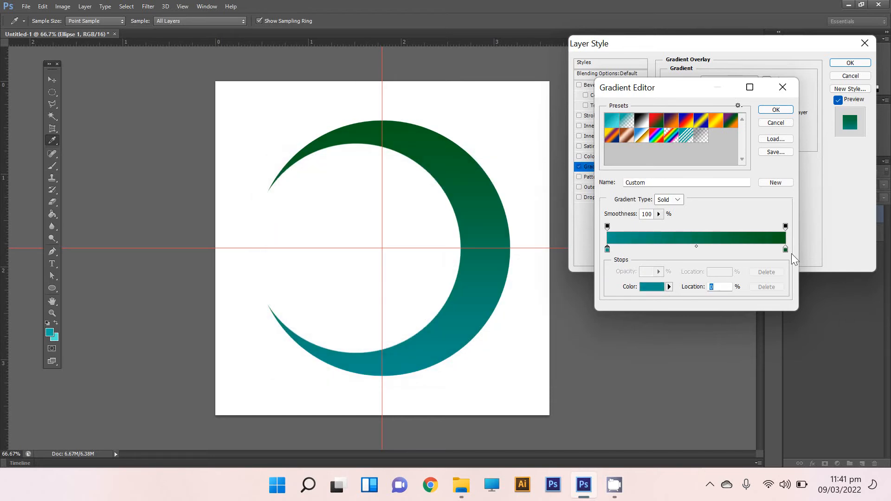
Set the gradient's 100% colour stop to light cyan #60eee9, starting from the sampled background colour and lightening it slightly.
{"action": "left_click", "coordinate": [786, 250]}
{"action": "left_click", "coordinate": [650, 285]}
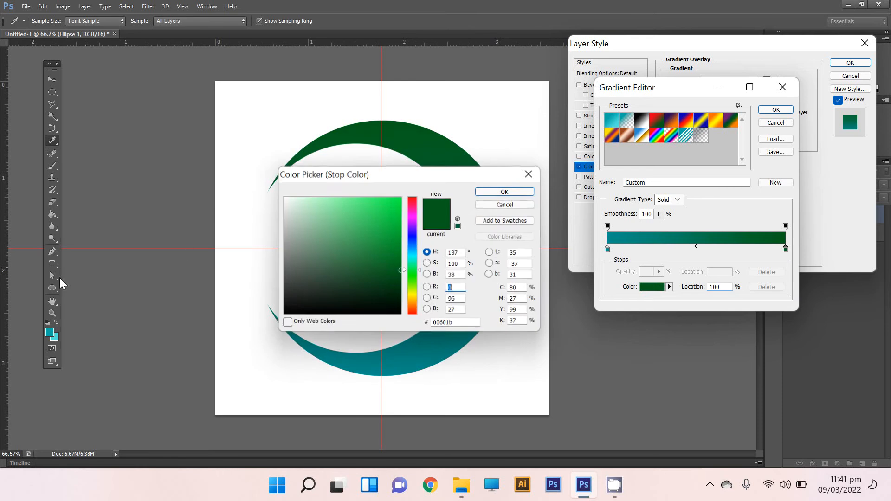
{"action": "left_click", "coordinate": [54, 338]}
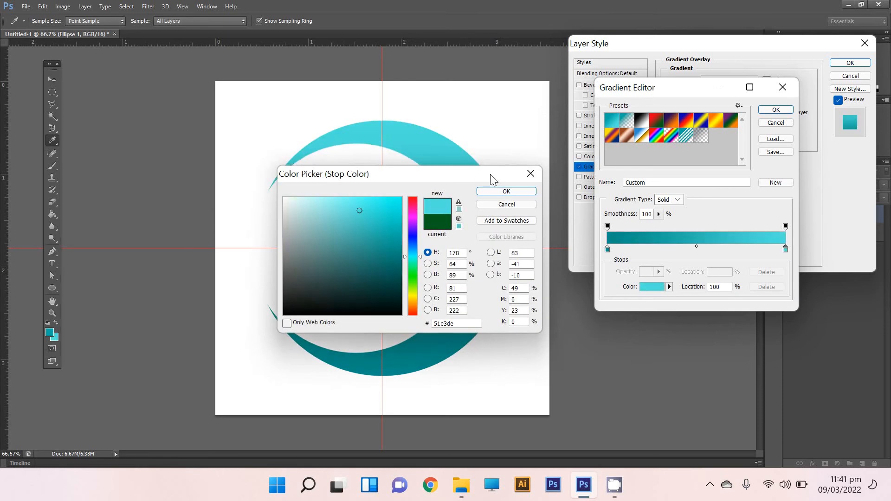
{"action": "left_click_drag", "start_coordinate": [358, 207], "coordinate": [354, 205]}
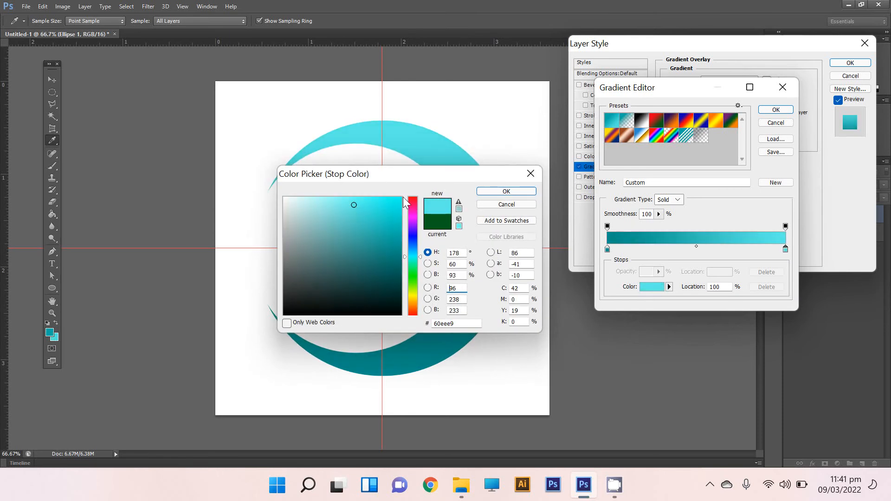
{"action": "left_click", "coordinate": [530, 192]}
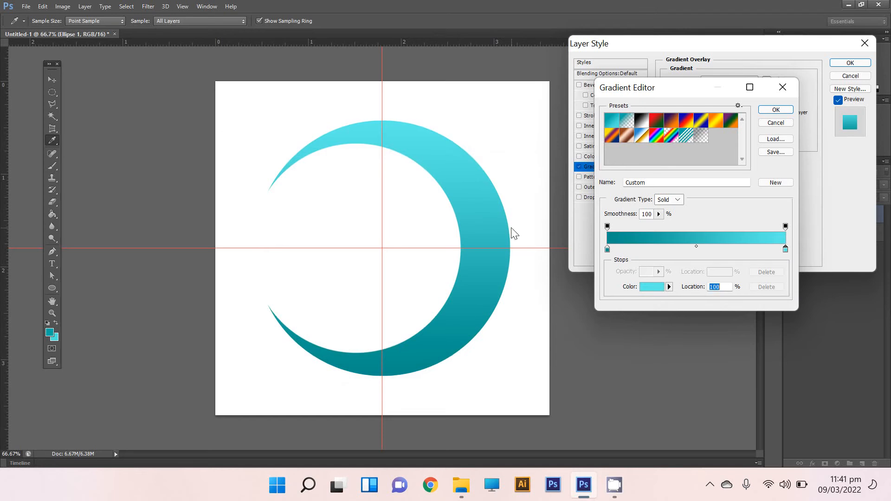
Apply the teal-to-cyan gradient overlay to the crescent and collapse the effects list of the Ellipse 1 layer.
{"action": "left_click", "coordinate": [789, 109]}
{"action": "left_click", "coordinate": [851, 62]}
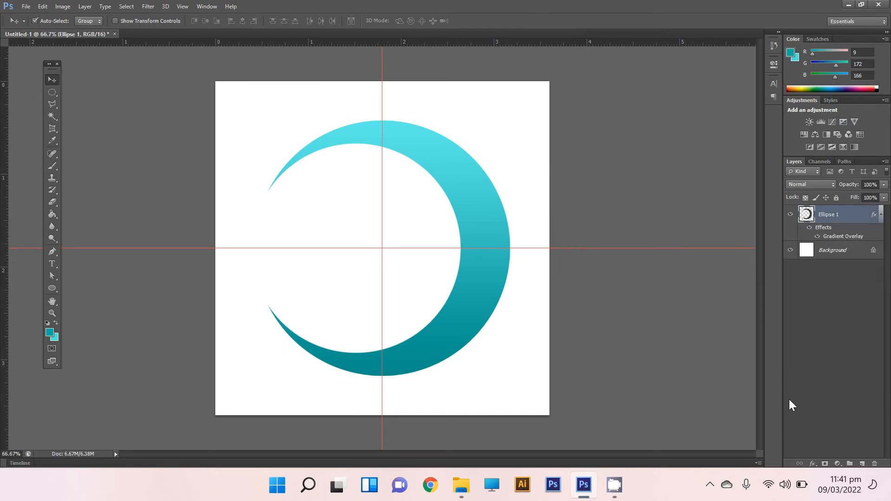
{"action": "left_click", "coordinate": [881, 215]}
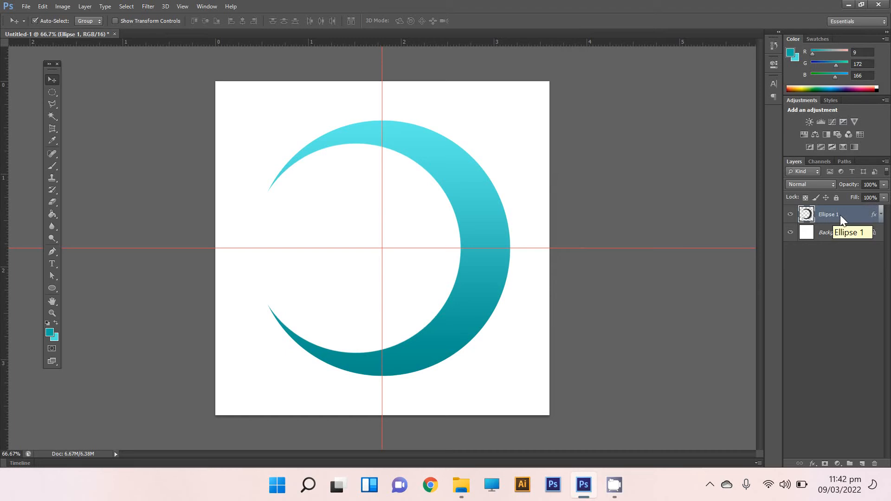
{"action": "right_click", "coordinate": [840, 216]}
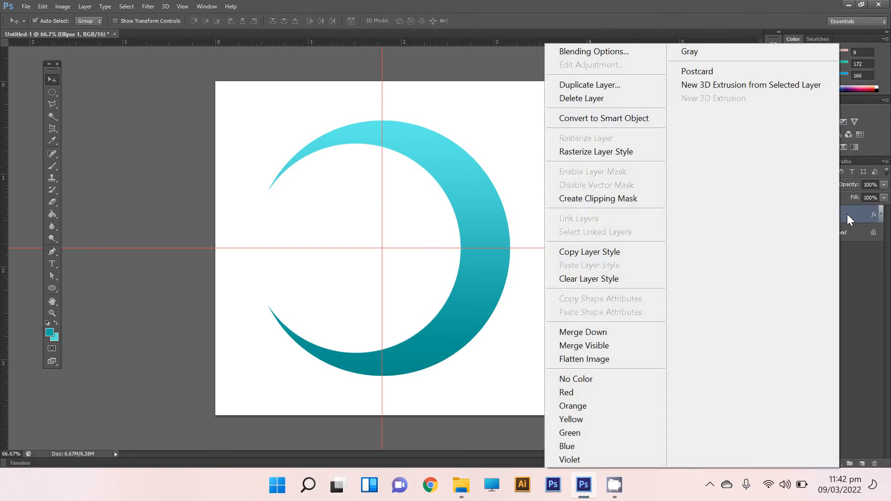
{"action": "left_click", "coordinate": [847, 213]}
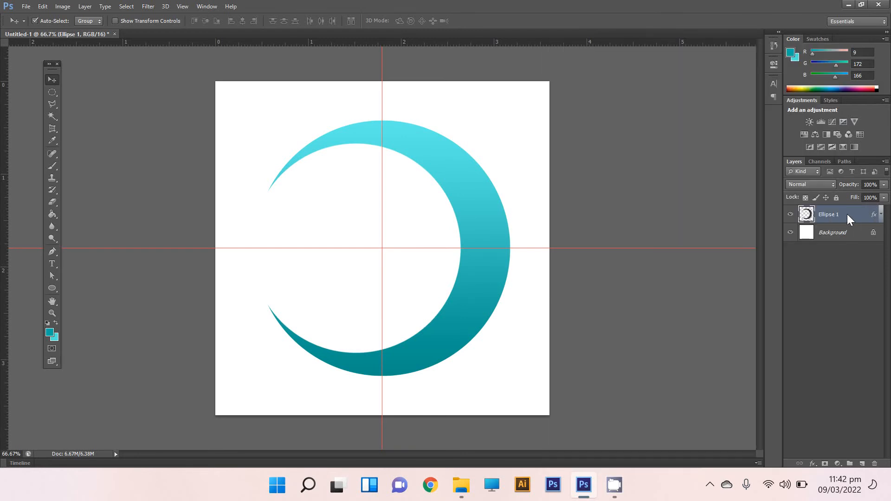
{"action": "right_click", "coordinate": [847, 214]}
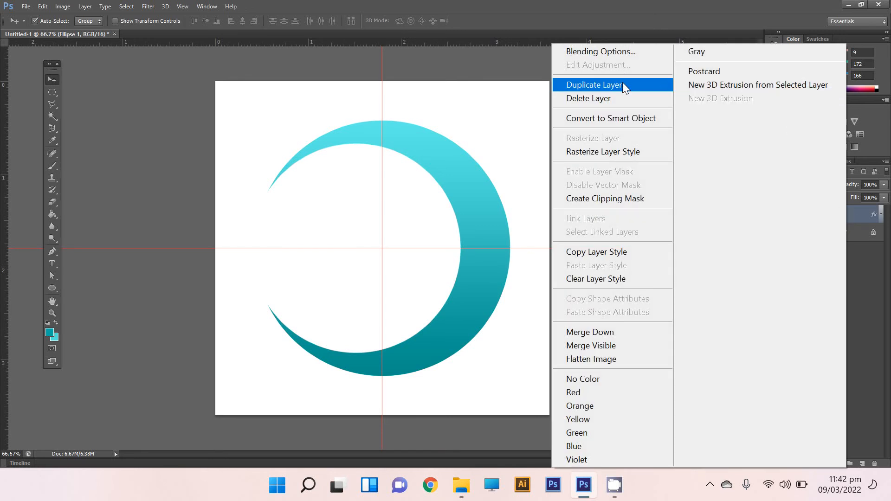
{"action": "left_click", "coordinate": [873, 362]}
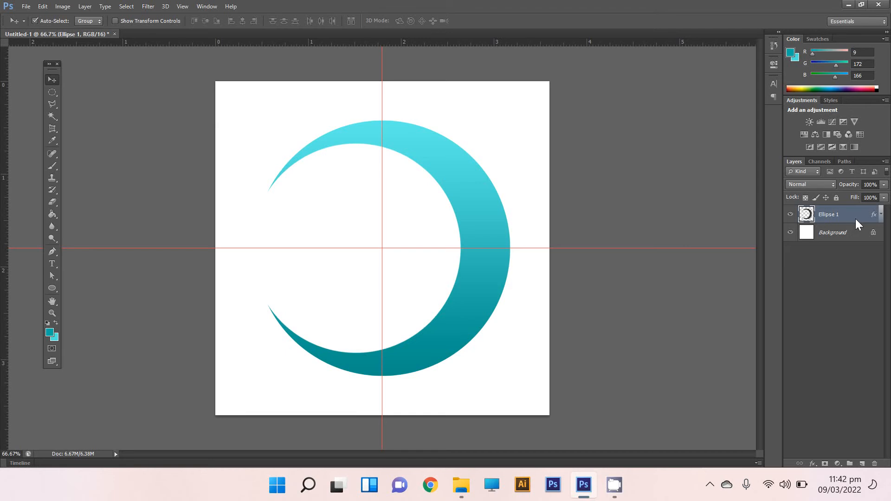
Try duplicating the Ellipse 1 layer, and delete the resulting copy.
{"action": "left_click_drag", "start_coordinate": [855, 216], "coordinate": [862, 462]}
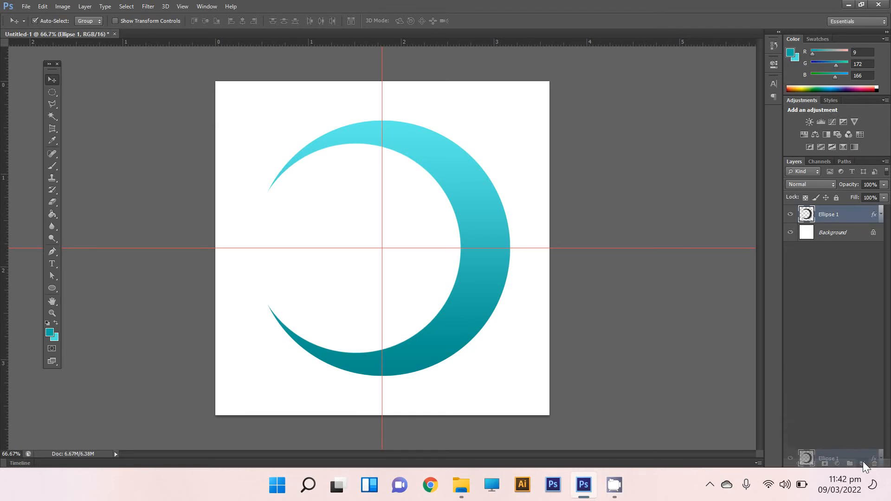
{"action": "left_click_drag", "start_coordinate": [862, 461], "coordinate": [862, 466]}
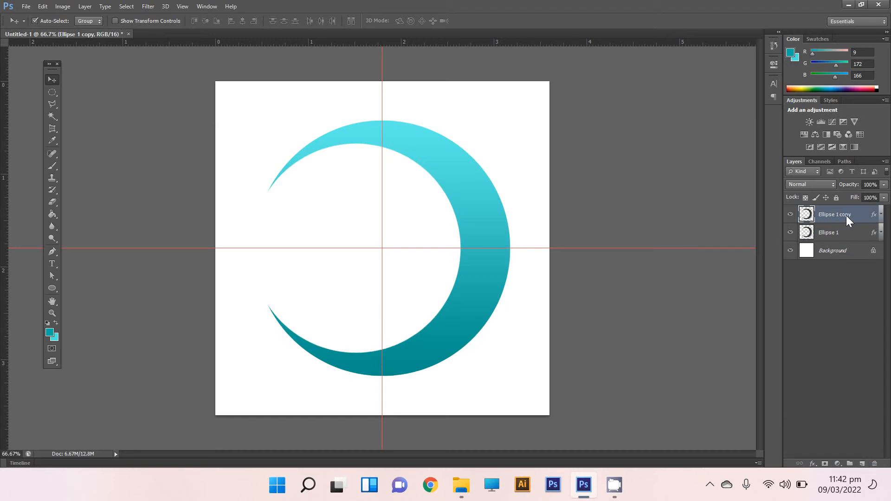
{"action": "key", "text": "Delete"}
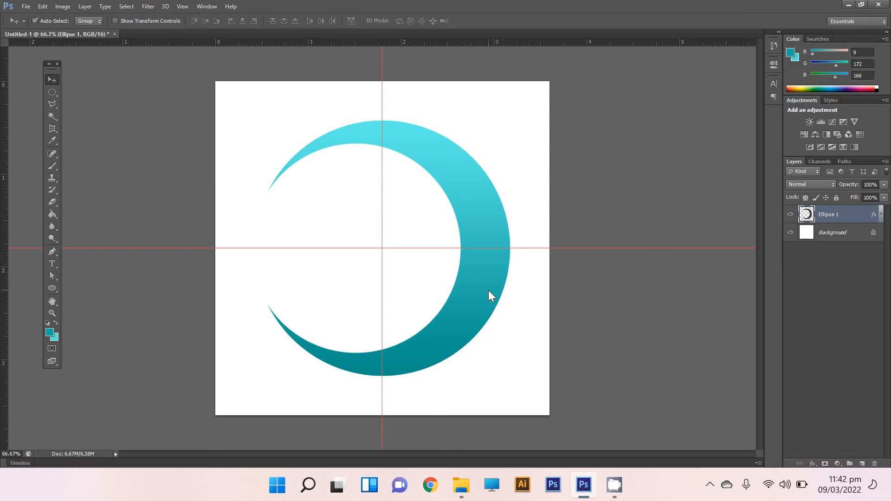
Duplicate the Ellipse 1 layer as Ellipse 1 copy within the same document.
{"action": "right_click", "coordinate": [840, 211]}
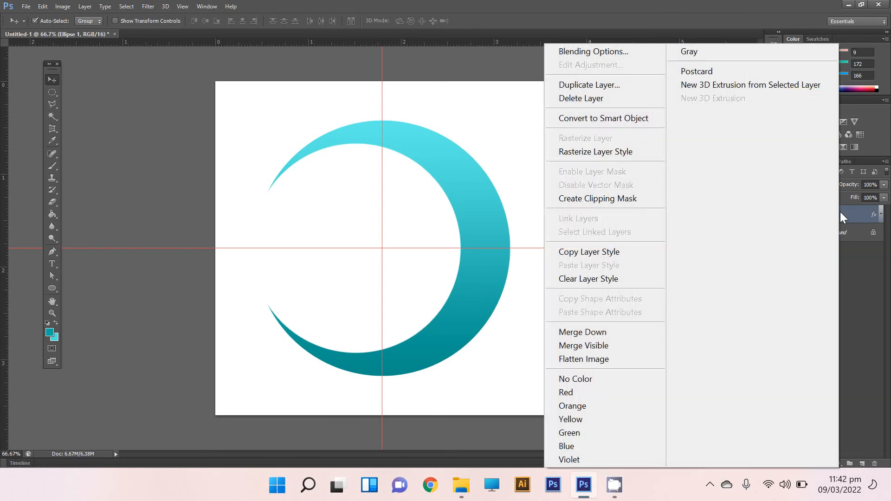
{"action": "left_click", "coordinate": [602, 84]}
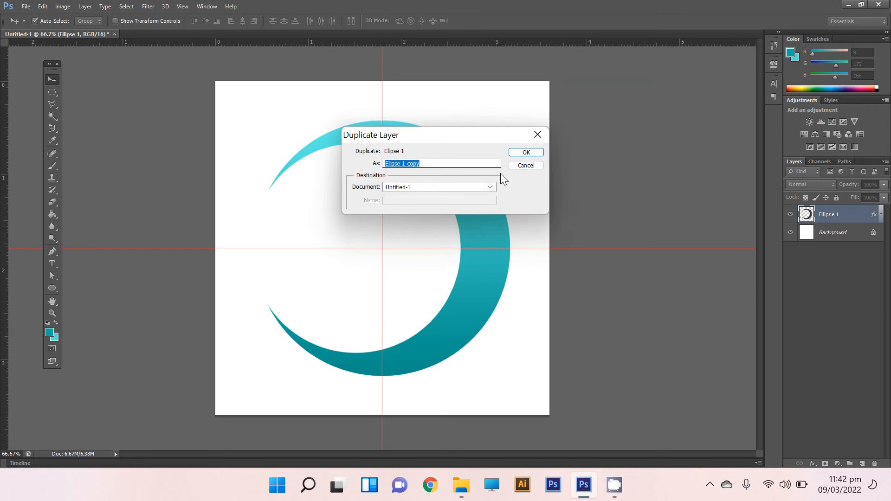
{"action": "left_click", "coordinate": [526, 153]}
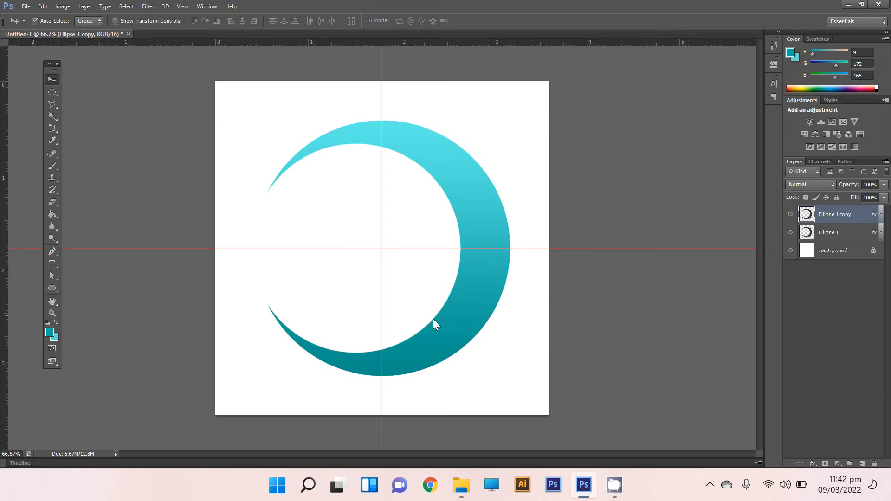
Flip the copied crescent horizontally with Free Transform so that it opens opposite to the original.
{"action": "left_click", "coordinate": [42, 7]}
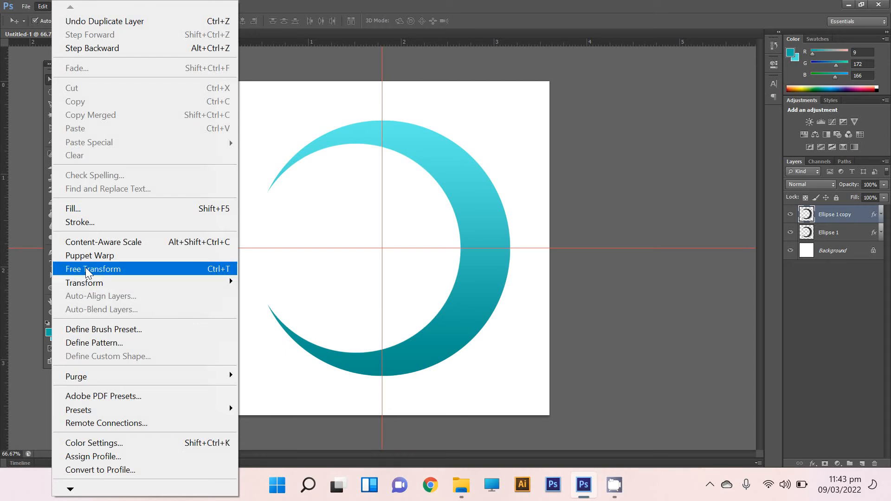
{"action": "left_click", "coordinate": [140, 268]}
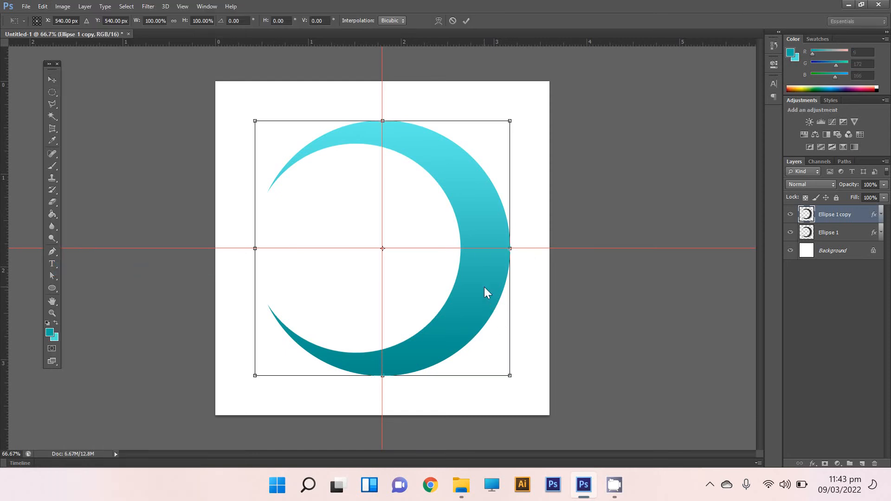
{"action": "right_click", "coordinate": [453, 311]}
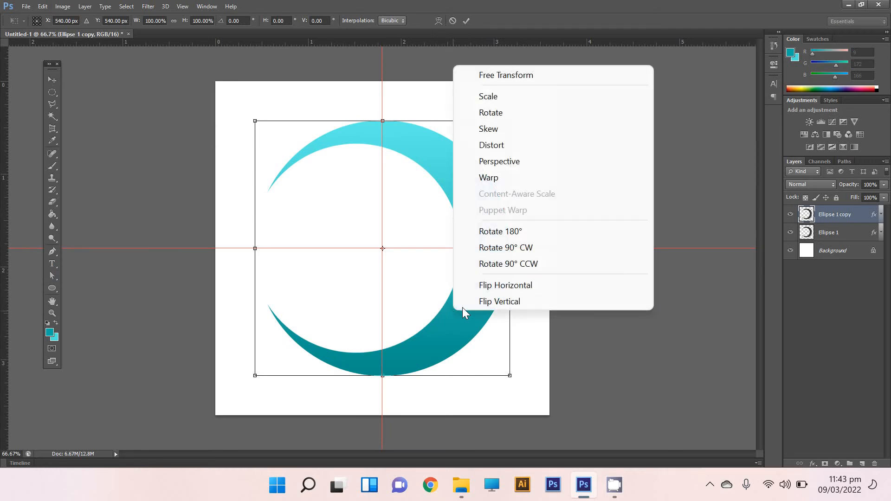
{"action": "left_click", "coordinate": [486, 285]}
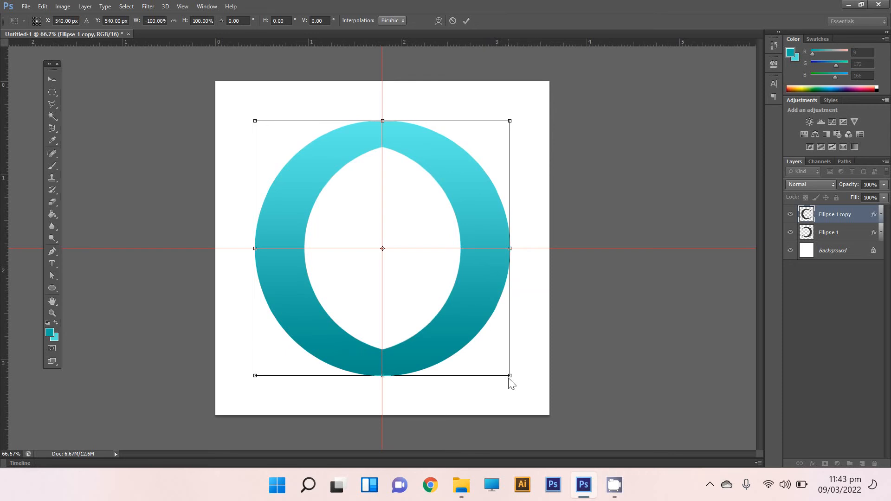
Scale the flipped crescent to about 78% and centre it at about X 450, Y 540 px, nested inside the original crescent.
{"action": "left_click_drag", "start_coordinate": [510, 376], "coordinate": [458, 339]}
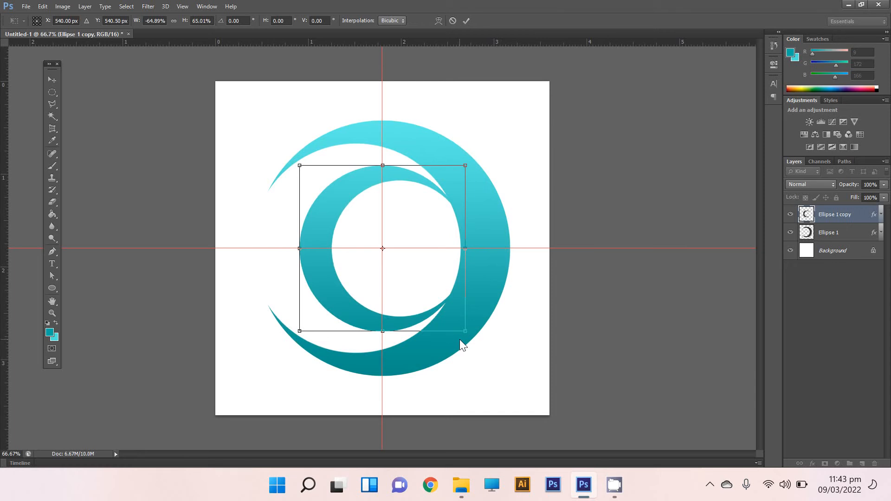
{"action": "left_click_drag", "start_coordinate": [328, 290], "coordinate": [304, 285]}
{"action": "left_click_drag", "start_coordinate": [438, 331], "coordinate": [452, 347]}
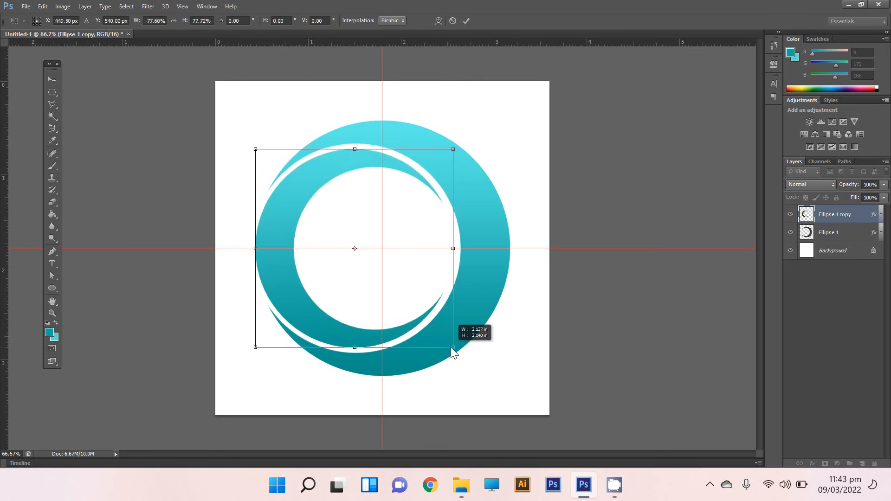
{"action": "left_click_drag", "start_coordinate": [451, 347], "coordinate": [450, 347]}
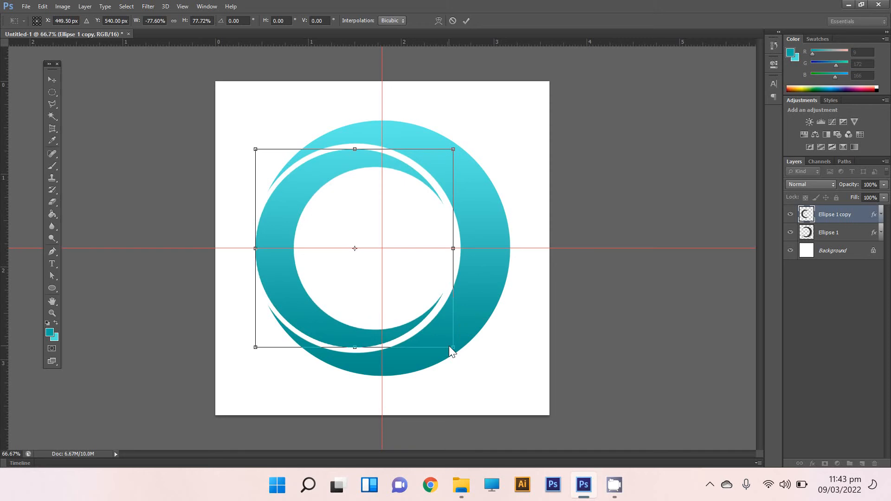
{"action": "key", "text": "Return"}
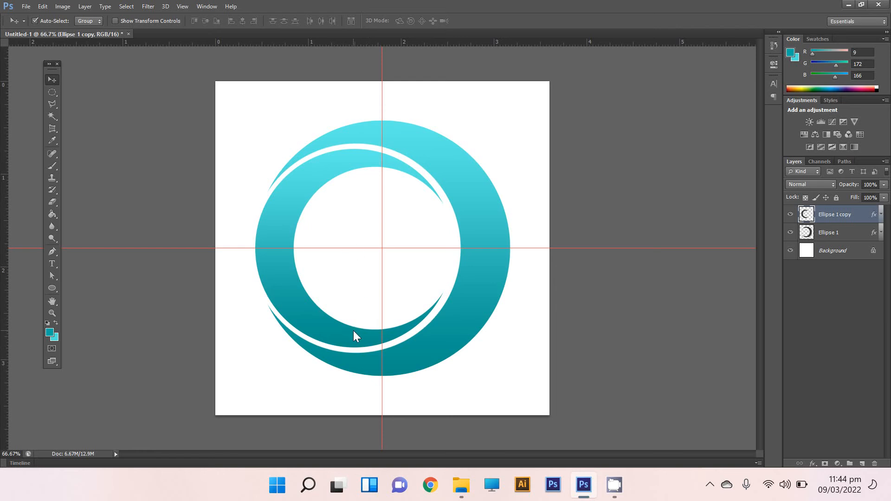
Reverse the gradient in the Gradient Overlay of the Ellipse 1 copy layer.
{"action": "left_click", "coordinate": [880, 215]}
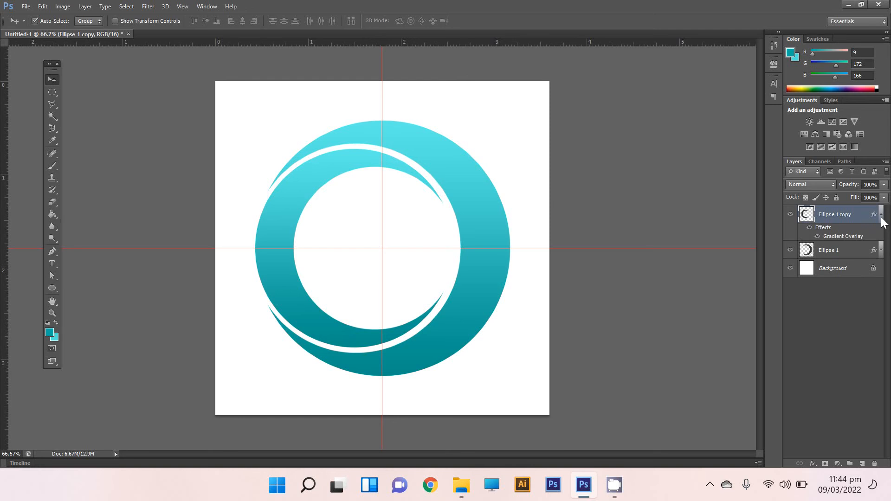
{"action": "double_click", "coordinate": [839, 236]}
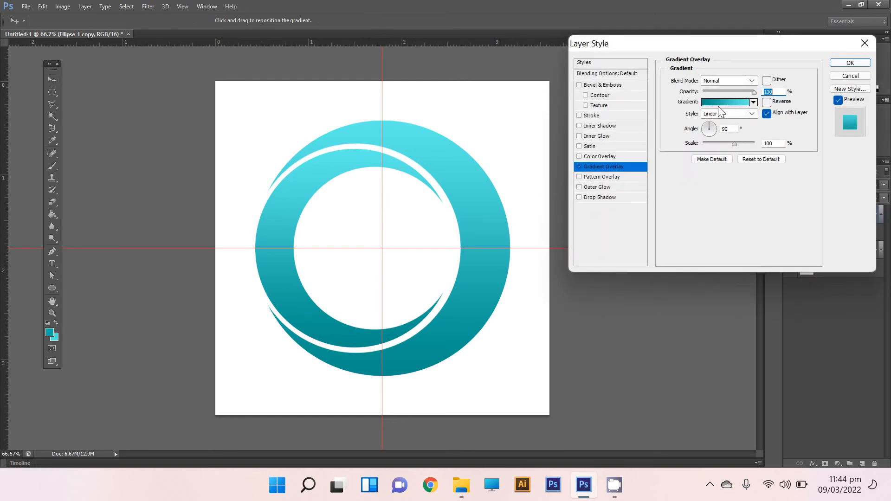
{"action": "left_click", "coordinate": [768, 102]}
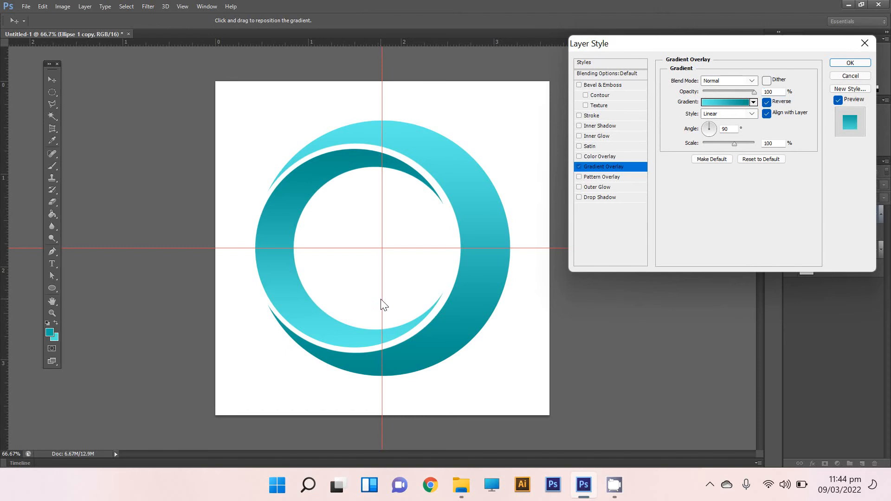
{"action": "left_click", "coordinate": [842, 64]}
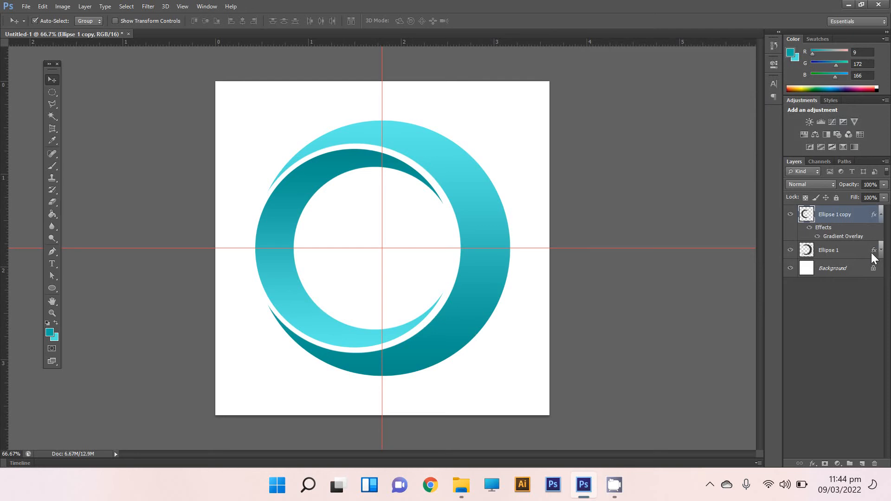
Merge the Ellipse 1 and Ellipse 1 copy layers into one layer.
{"action": "left_click", "coordinate": [853, 254], "text": "shift"}
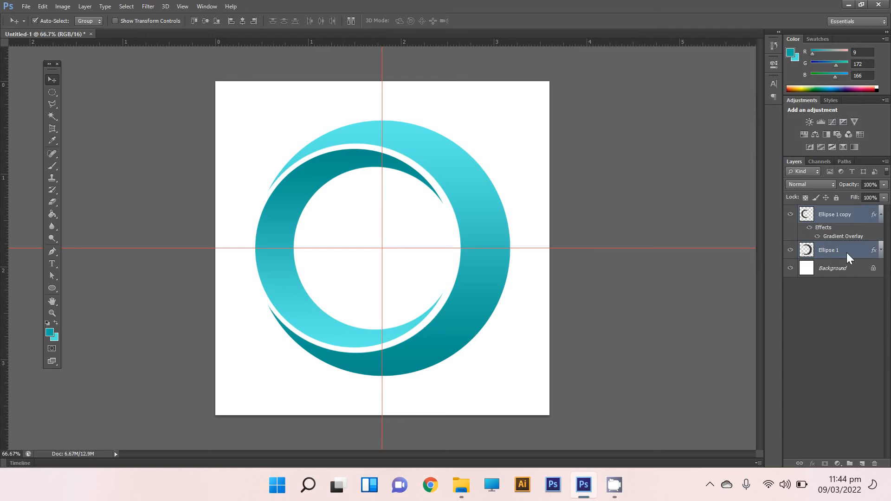
{"action": "right_click", "coordinate": [846, 256]}
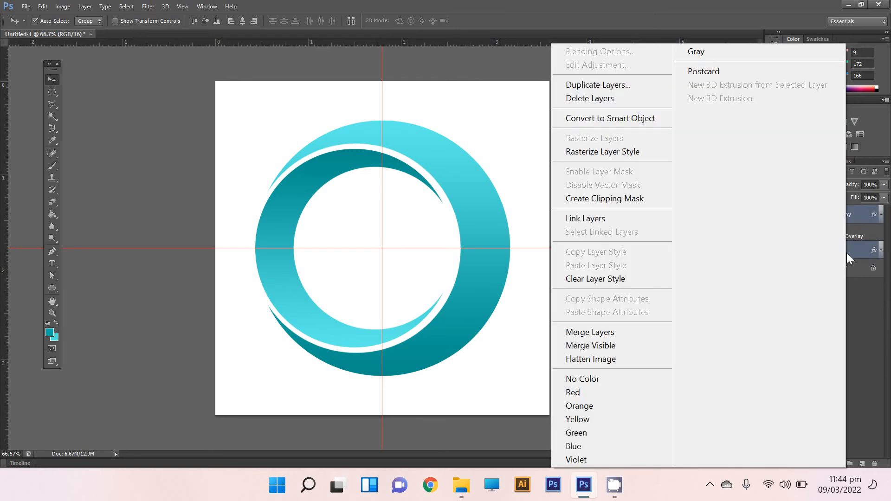
{"action": "left_click", "coordinate": [636, 332]}
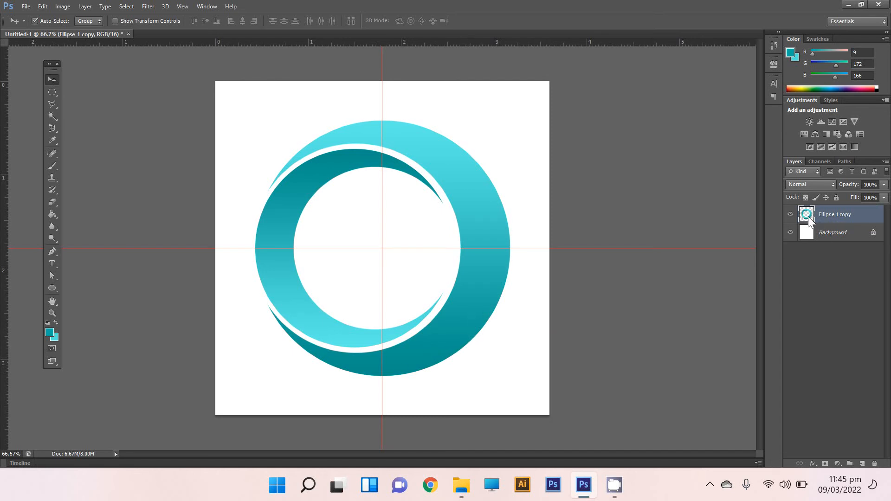
Select the pixels of the merged crescents and add a new empty layer above them.
{"action": "right_click", "coordinate": [826, 213]}
{"action": "left_click", "coordinate": [830, 213]}
{"action": "right_click", "coordinate": [807, 210]}
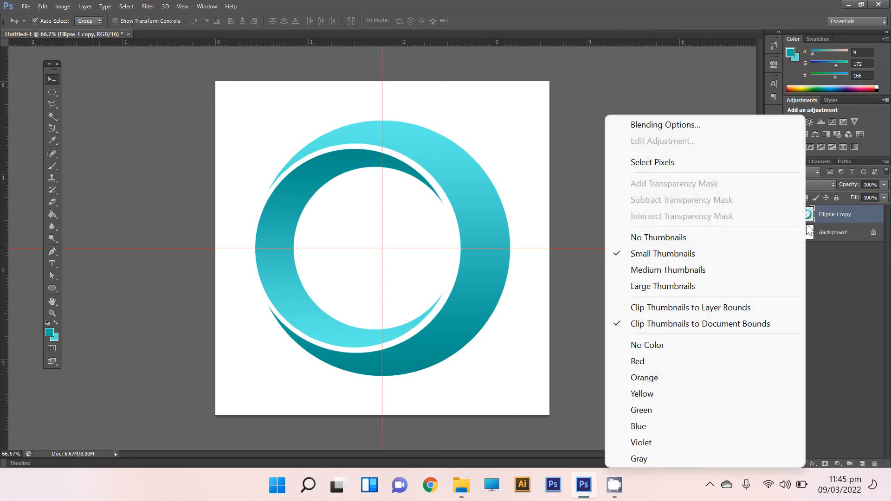
{"action": "left_click", "coordinate": [689, 161]}
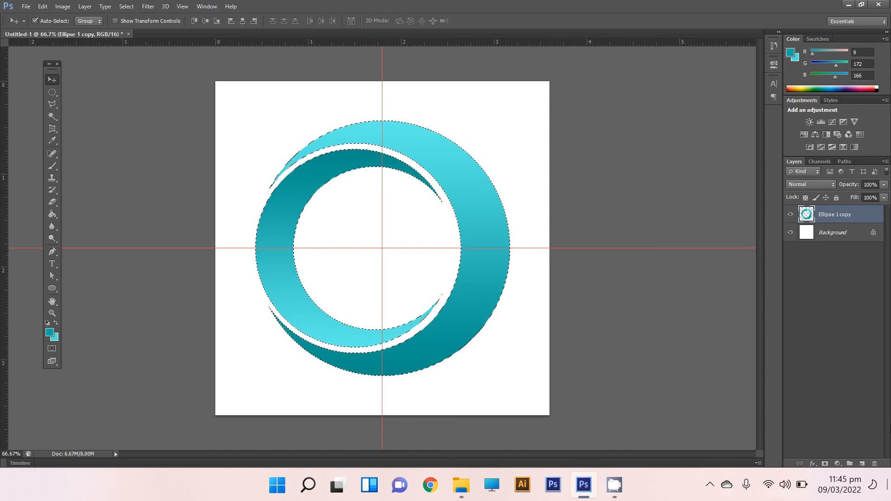
{"action": "left_click", "coordinate": [861, 463]}
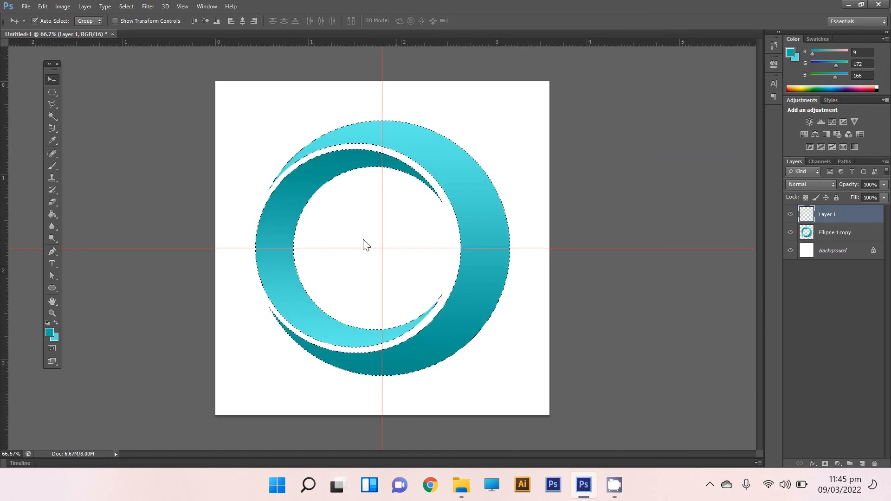
Set the foreground colour to black (000000) and paint the lower right of the outer crescent on the new layer with a soft 201 px brush.
{"action": "left_click", "coordinate": [47, 333]}
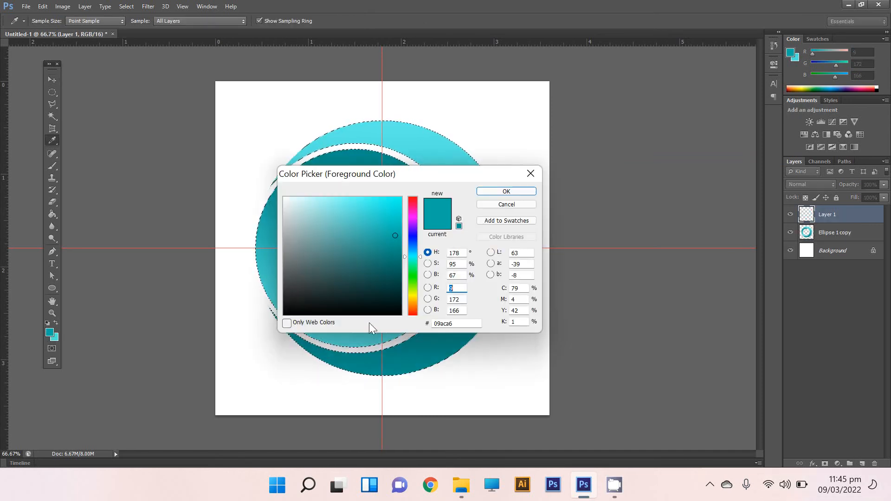
{"action": "mouse_move", "coordinate": [309, 292]}
{"action": "left_mouse_down"}
{"action": "mouse_move", "coordinate": [280, 302]}
{"action": "mouse_move", "coordinate": [279, 285]}
{"action": "mouse_move", "coordinate": [272, 320]}
{"action": "left_mouse_up"}
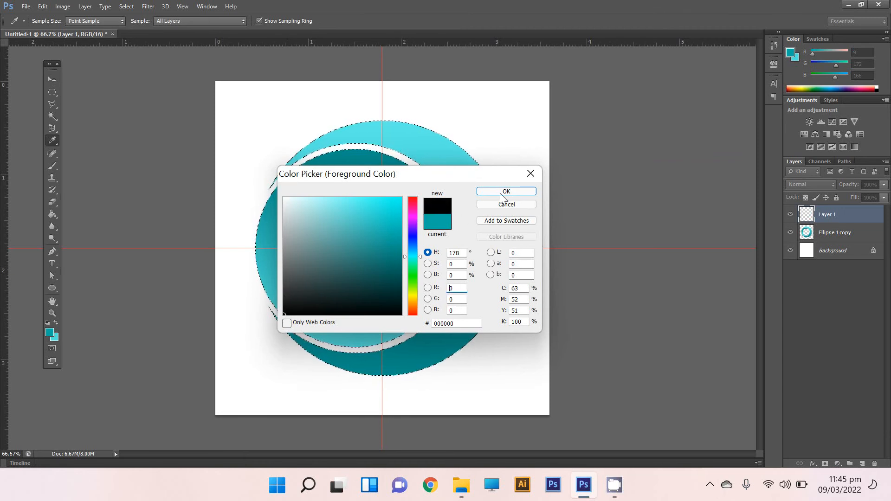
{"action": "left_click", "coordinate": [533, 193]}
{"action": "key", "text": "v"}
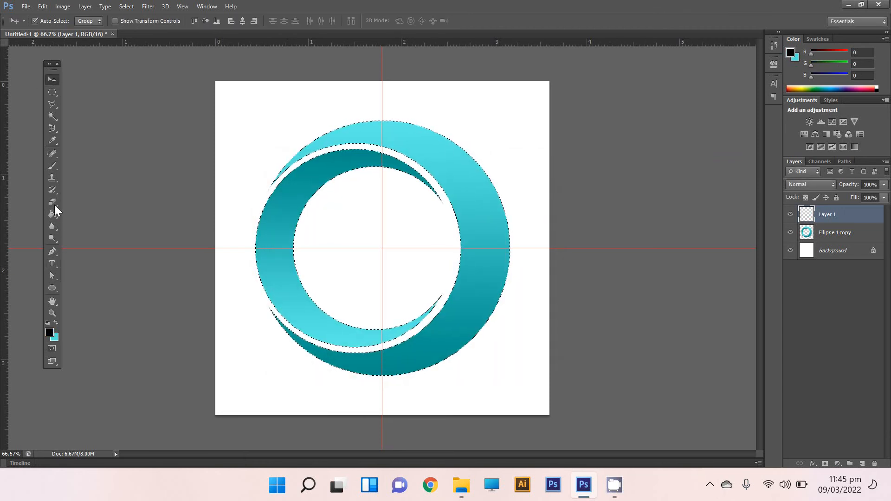
{"action": "key", "text": "b"}
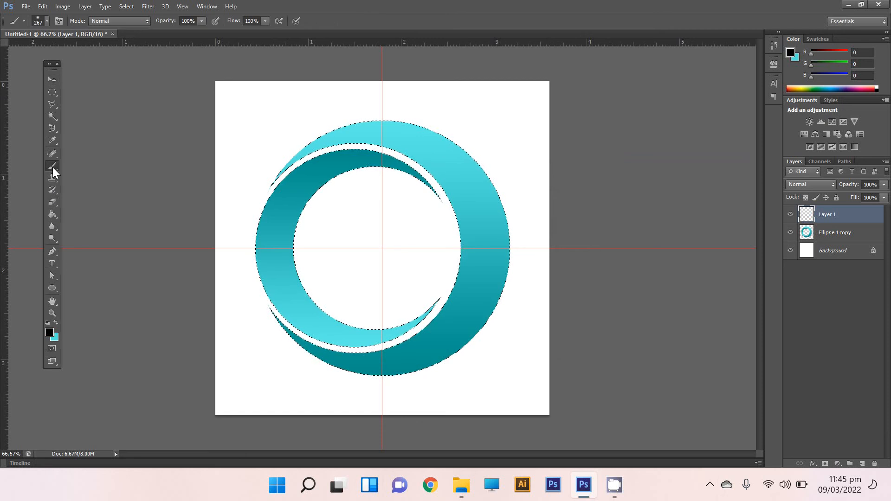
{"action": "left_click", "coordinate": [46, 21]}
{"action": "left_click_drag", "start_coordinate": [86, 52], "coordinate": [84, 52]}
{"action": "left_click", "coordinate": [47, 22]}
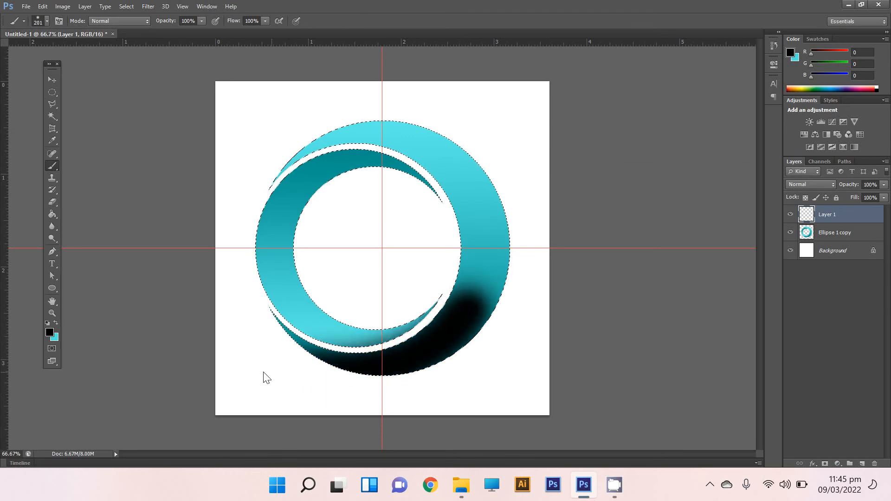
{"action": "left_click", "coordinate": [52, 81]}
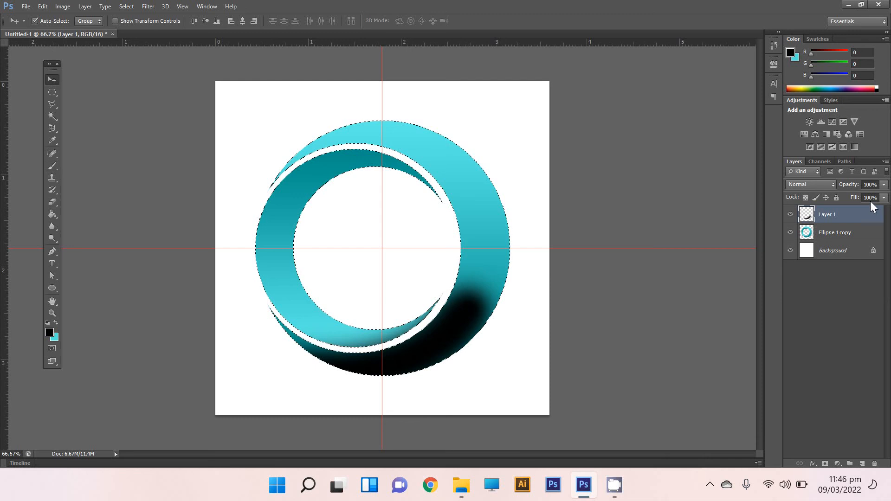
Reduce the opacity of the painted shading layer to 20% and deselect the crescents.
{"action": "left_click", "coordinate": [884, 188]}
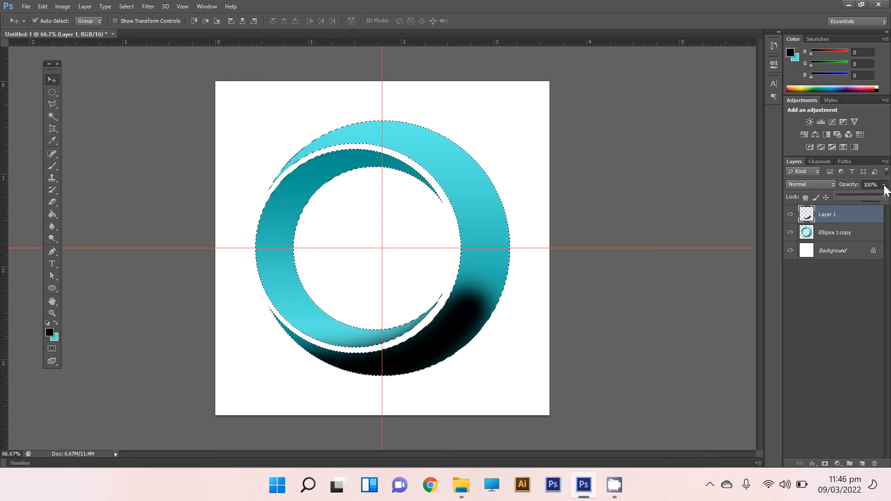
{"action": "left_click_drag", "start_coordinate": [885, 198], "coordinate": [861, 200]}
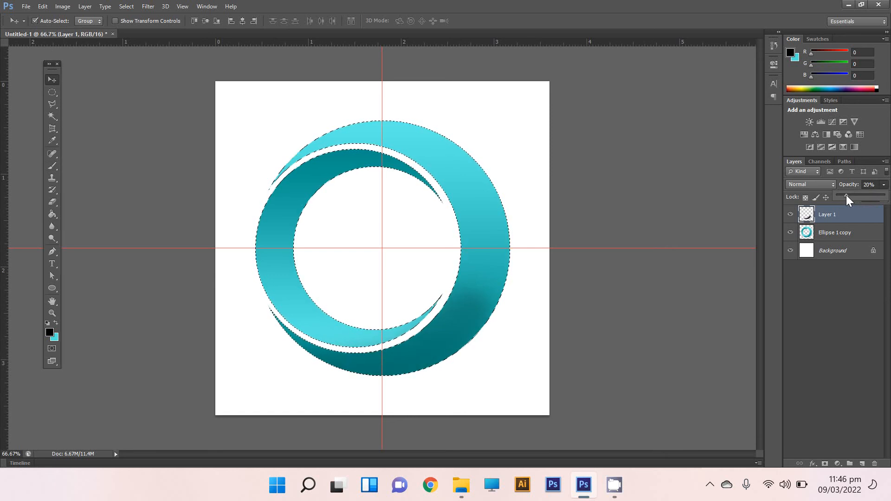
{"action": "left_click", "coordinate": [884, 185]}
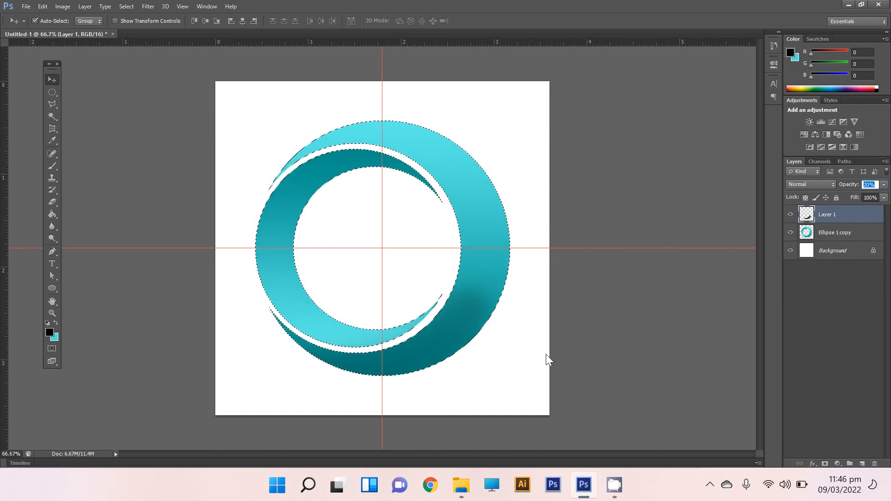
{"action": "key", "text": "ctrl+d"}
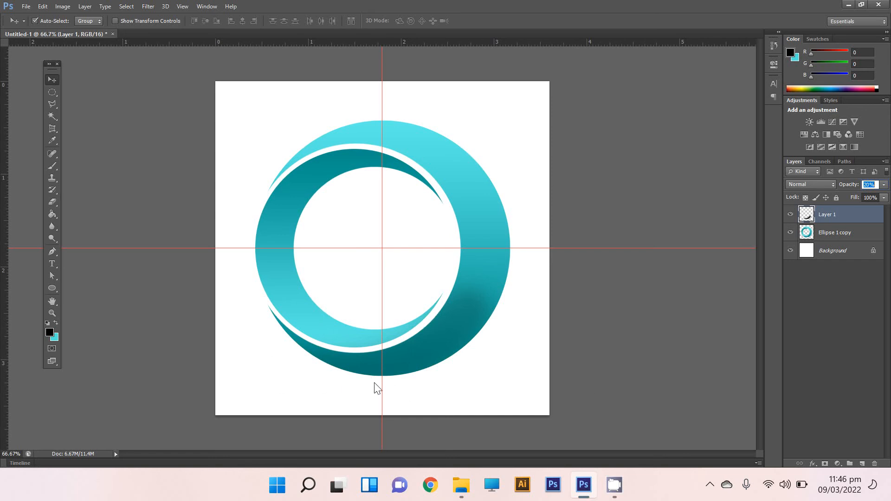
Draw a thin, flat black ellipse at the base of the crescents and set its layer opacity to 60%.
{"action": "left_click", "coordinate": [52, 288]}
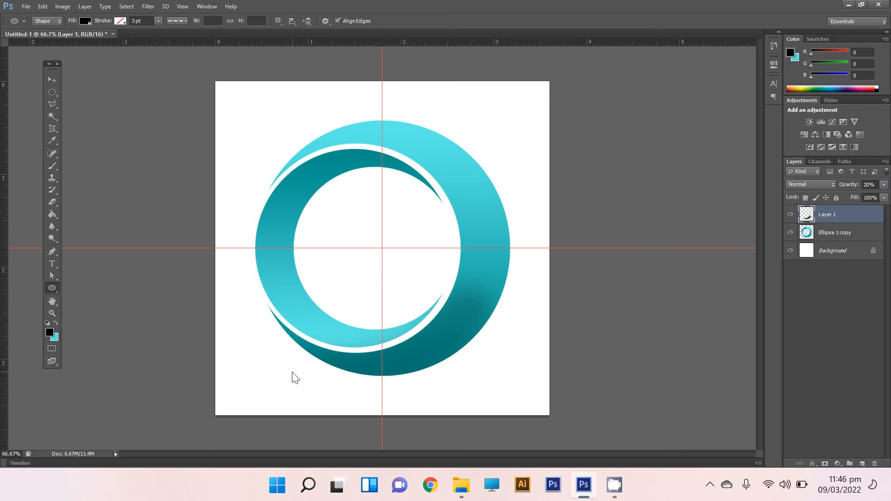
{"action": "left_click_drag", "start_coordinate": [292, 373], "coordinate": [469, 384]}
{"action": "left_click", "coordinate": [53, 80]}
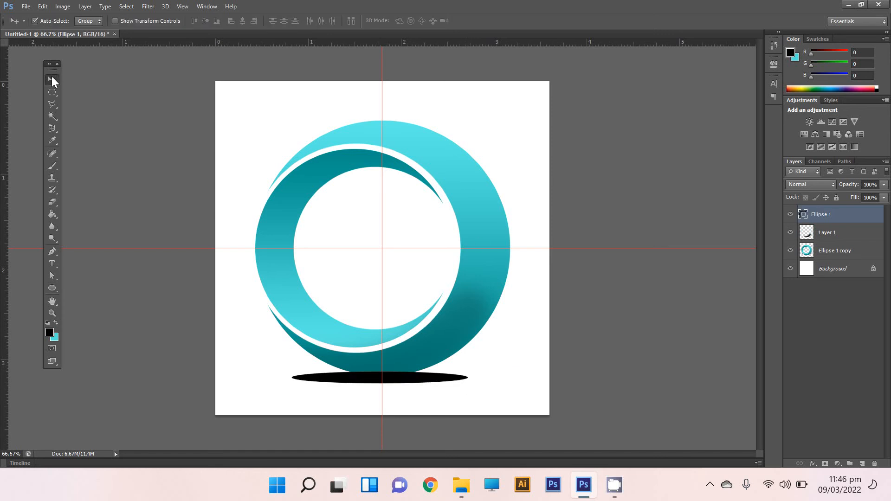
{"action": "left_click", "coordinate": [883, 198]}
{"action": "left_click_drag", "start_coordinate": [882, 198], "coordinate": [865, 197]}
{"action": "left_click", "coordinate": [884, 185]}
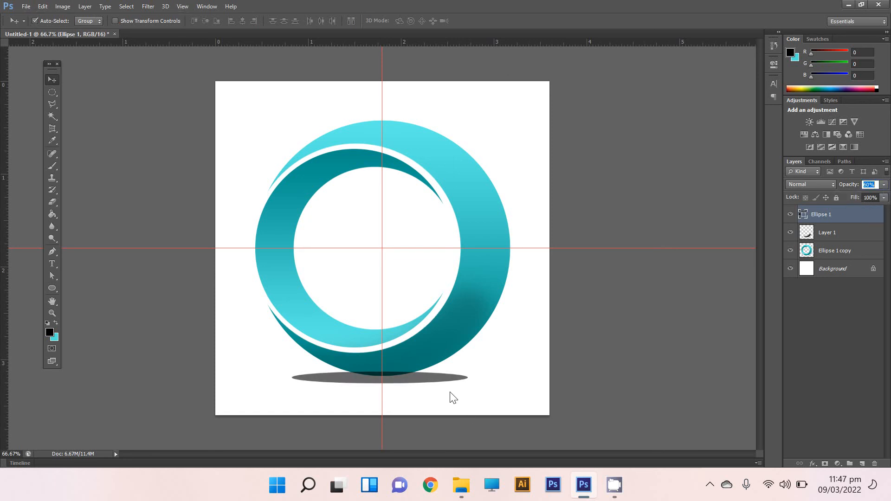
Rasterize the flat ellipse and apply a Gaussian Blur with a radius of about 20 pixels.
{"action": "left_click", "coordinate": [149, 6]}
{"action": "mouse_move", "coordinate": [159, 92]}
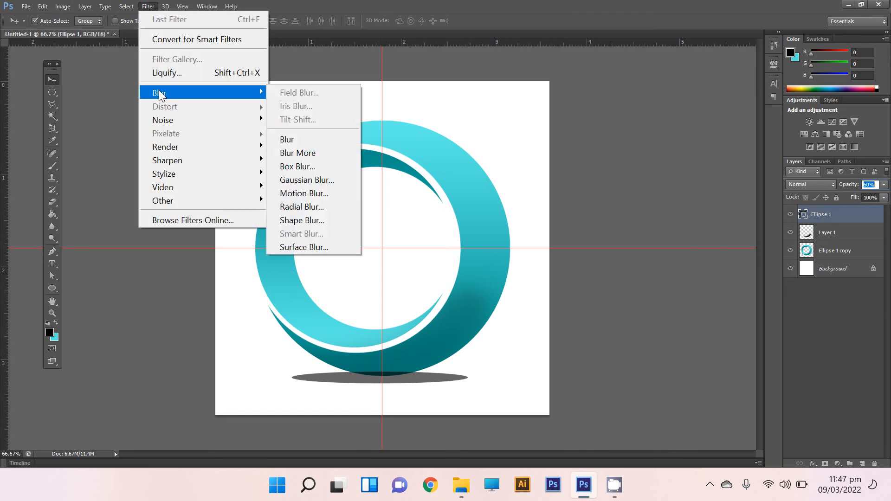
{"action": "left_click", "coordinate": [319, 184]}
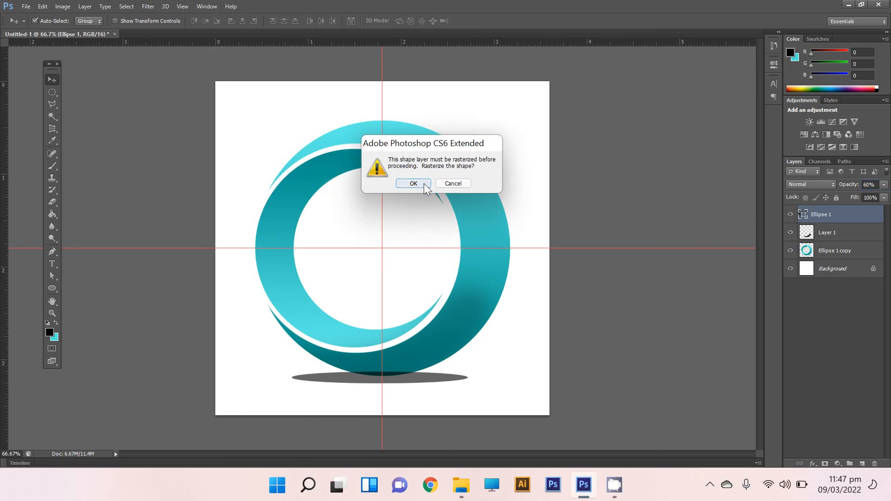
{"action": "left_click", "coordinate": [426, 185]}
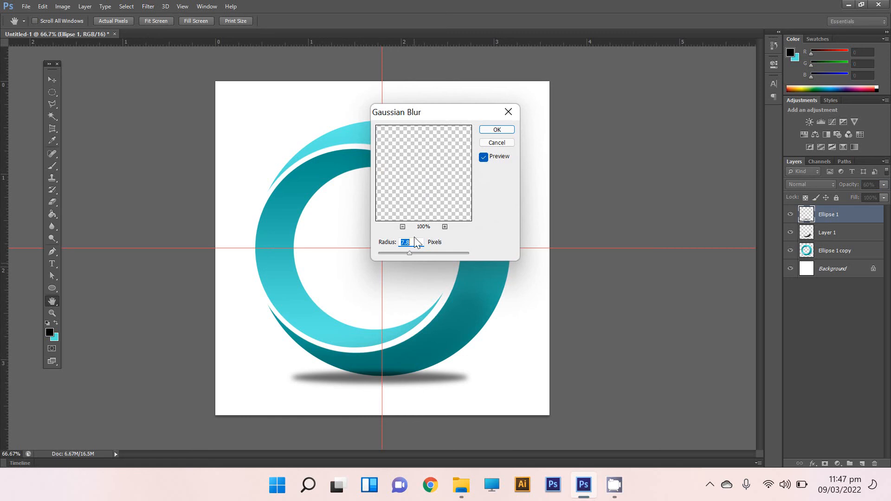
{"action": "left_click_drag", "start_coordinate": [411, 256], "coordinate": [419, 257]}
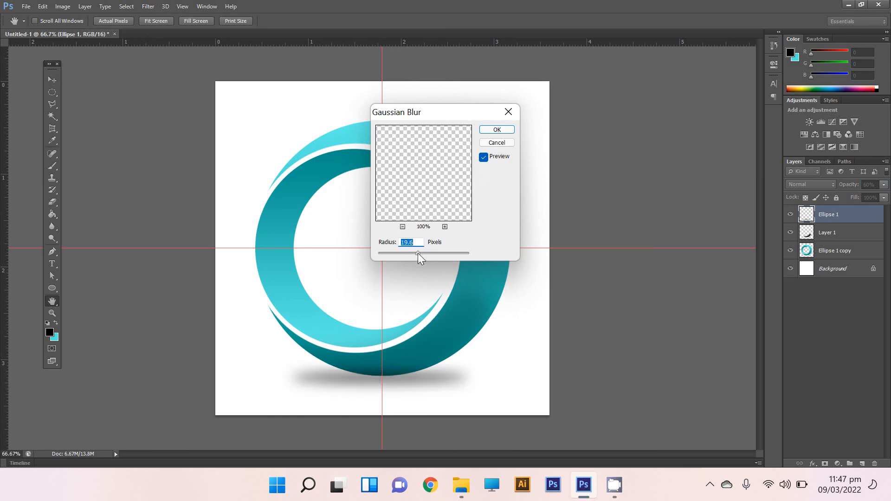
{"action": "left_click_drag", "start_coordinate": [418, 254], "coordinate": [419, 255]}
{"action": "left_click_drag", "start_coordinate": [419, 255], "coordinate": [420, 254]}
{"action": "left_click", "coordinate": [500, 129]}
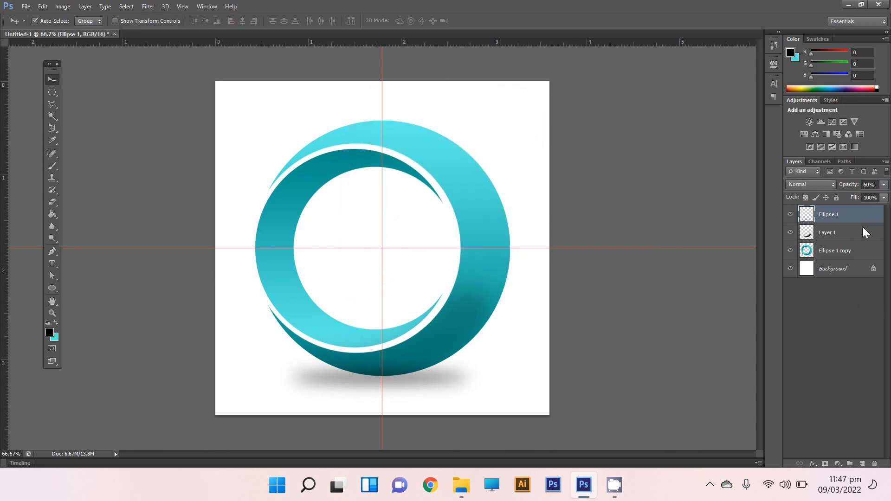
Move the blurred Ellipse 1 shadow layer below the Ellipse 1 copy layer, just above the Background.
{"action": "left_click_drag", "start_coordinate": [857, 237], "coordinate": [856, 255]}
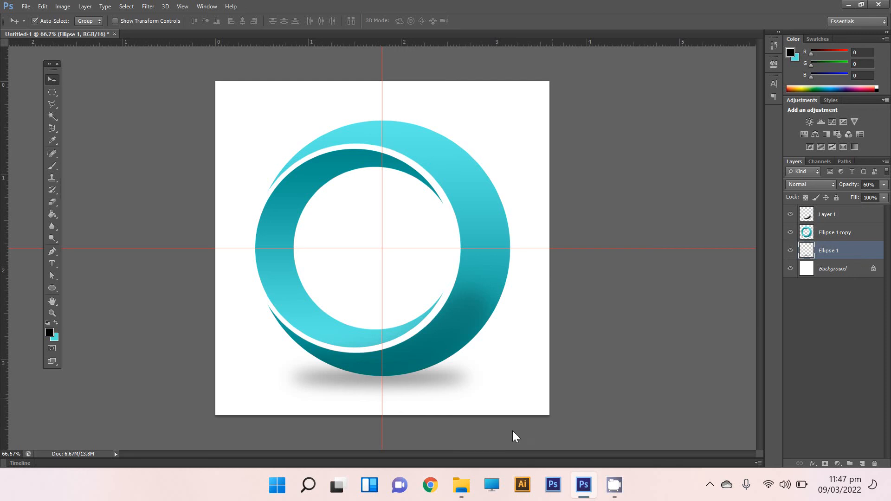
{"action": "left_click_drag", "start_coordinate": [837, 245], "coordinate": [848, 211]}
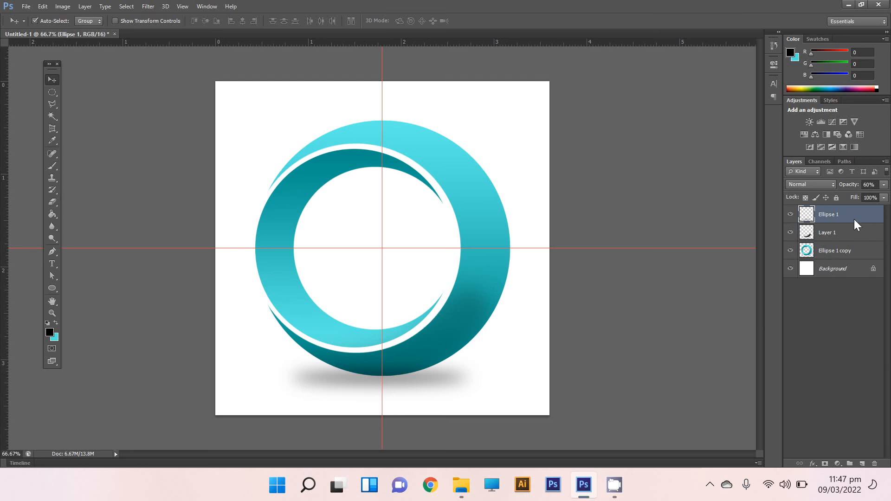
{"action": "left_click_drag", "start_coordinate": [853, 218], "coordinate": [853, 255]}
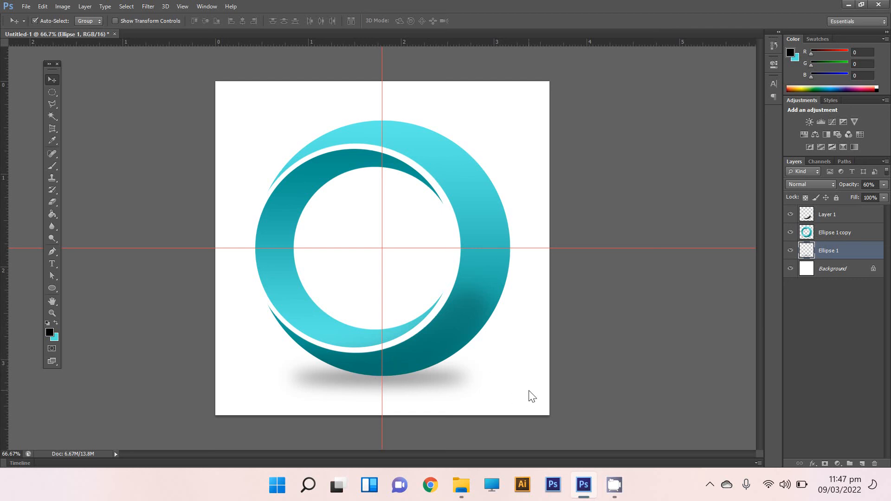
Select Layer 1, Ellipse 1 copy and Ellipse 1 together, scale them down slightly and move them up the canvas.
{"action": "left_click", "coordinate": [847, 215], "text": "ctrl"}
{"action": "left_click", "coordinate": [847, 231], "text": "ctrl"}
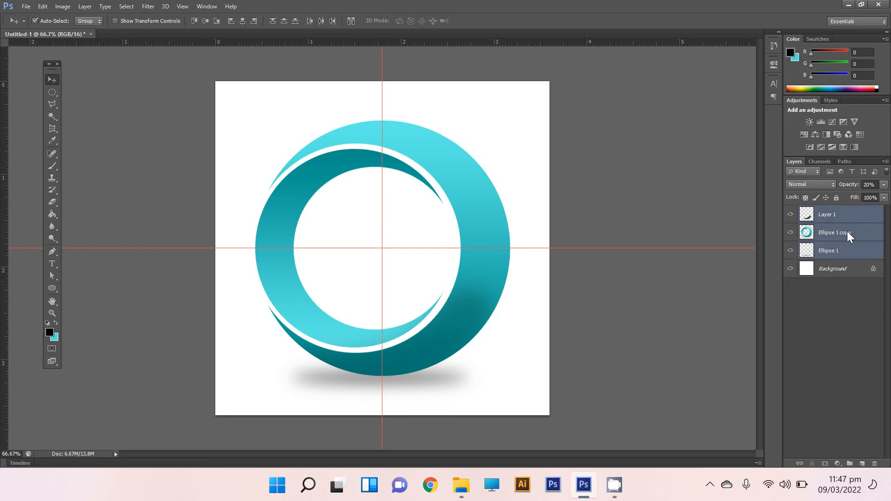
{"action": "key", "text": "ctrl+t"}
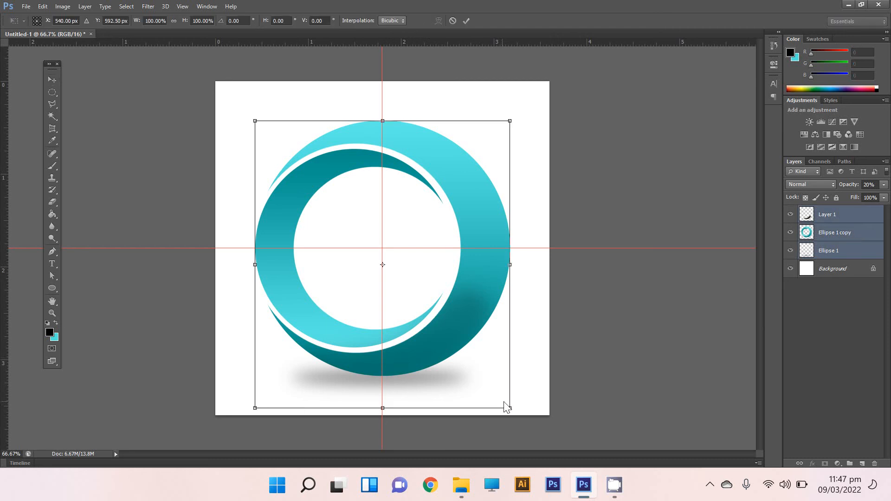
{"action": "left_click_drag", "start_coordinate": [511, 406], "coordinate": [499, 395]}
{"action": "left_click_drag", "start_coordinate": [416, 338], "coordinate": [416, 314]}
{"action": "key", "text": "Return"}
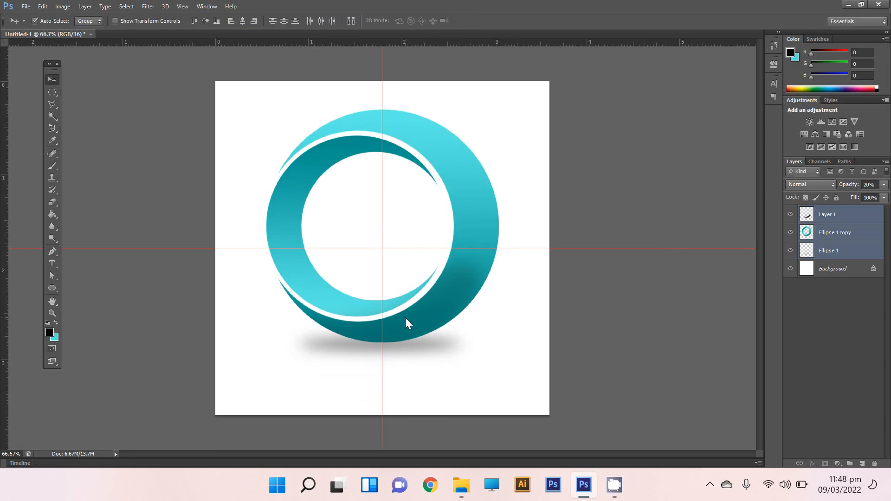
Add the text "PSI" in black Century Gothic below the ring's shadow.
{"action": "key", "text": "t"}
{"action": "left_click", "coordinate": [322, 379]}
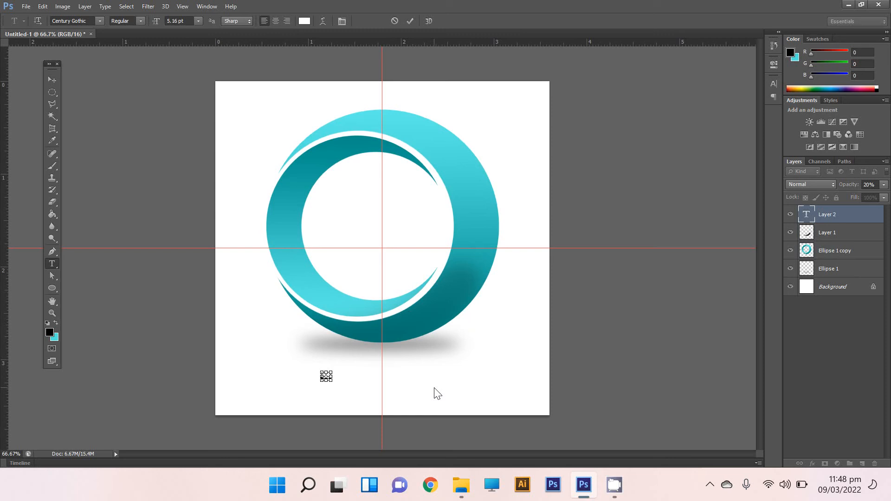
{"action": "left_click", "coordinate": [304, 21]}
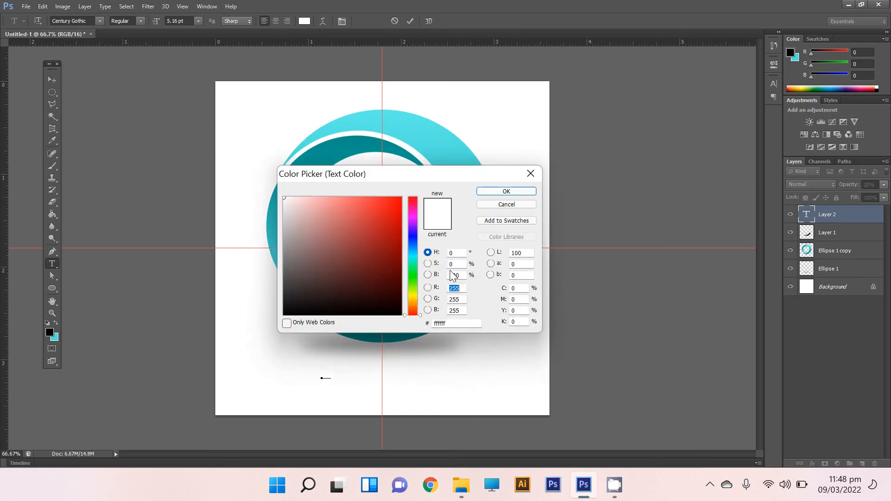
{"action": "left_click", "coordinate": [401, 315]}
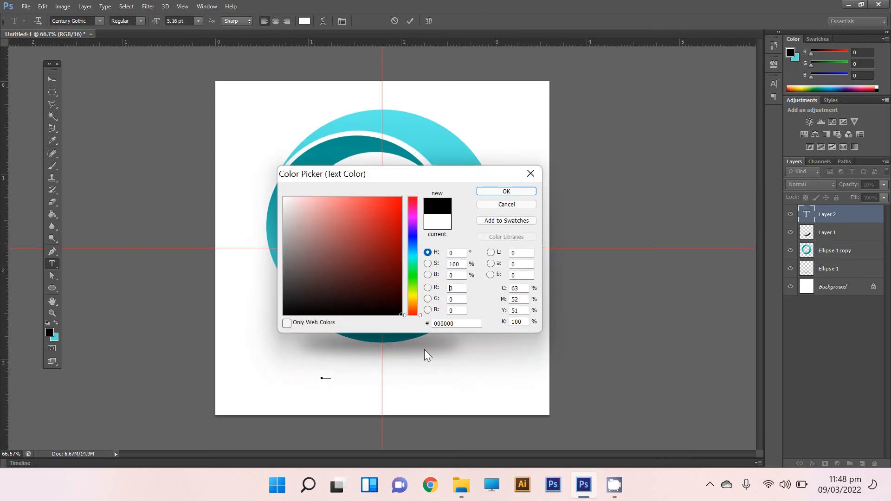
{"action": "left_click", "coordinate": [489, 191]}
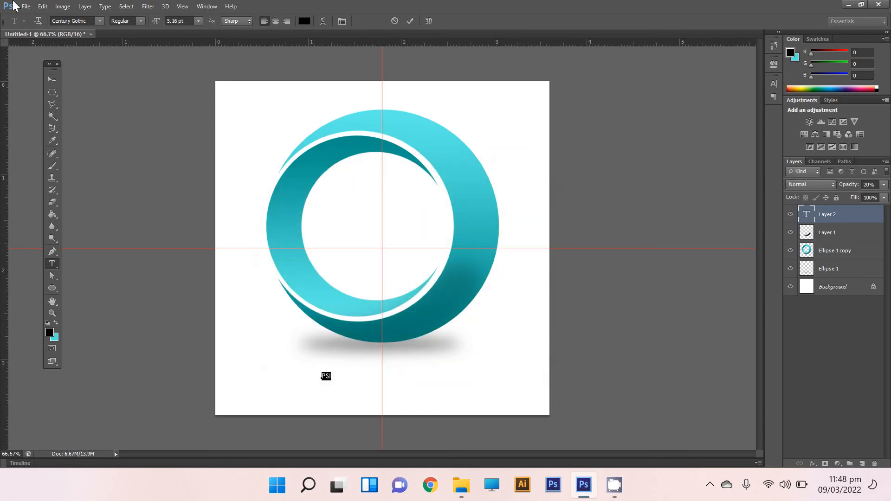
{"action": "left_click", "coordinate": [52, 80]}
{"action": "key", "text": "ctrl+t"}
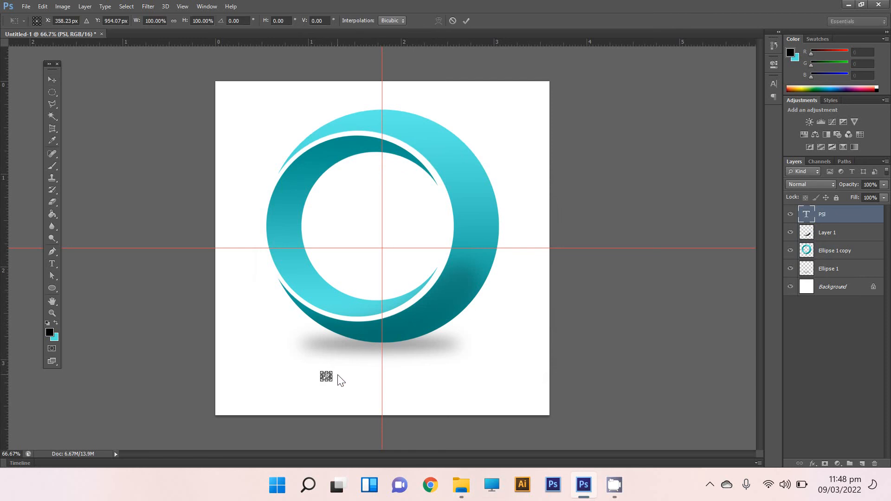
{"action": "key", "text": "Return"}
Set the PSI text size to 30 pt and move the text inside the ring.
{"action": "key", "text": "t"}
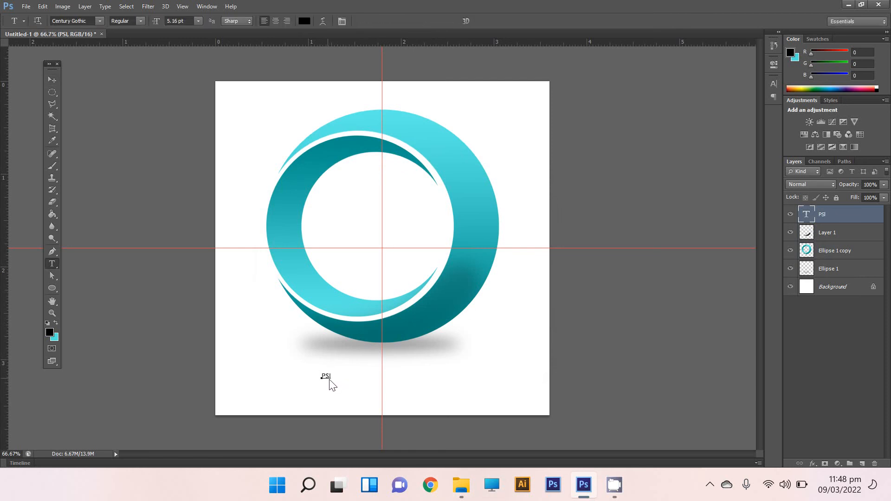
{"action": "double_click", "coordinate": [328, 379]}
{"action": "left_click", "coordinate": [198, 21]}
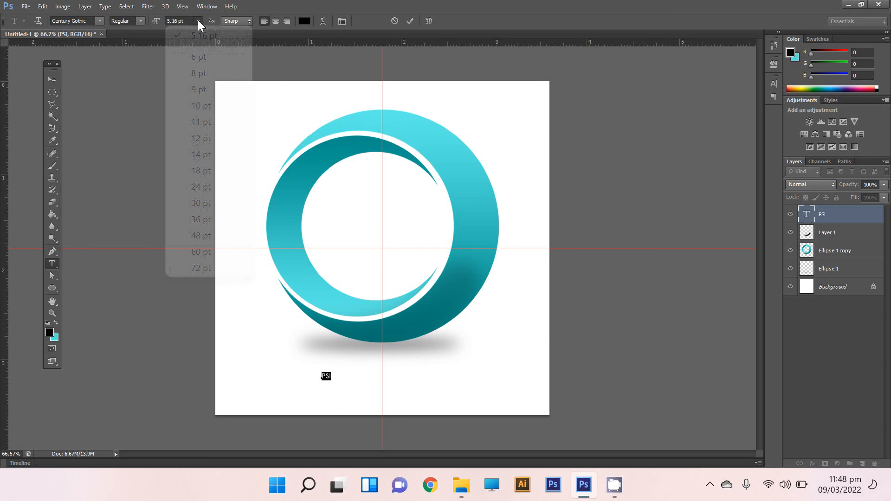
{"action": "left_click", "coordinate": [208, 187]}
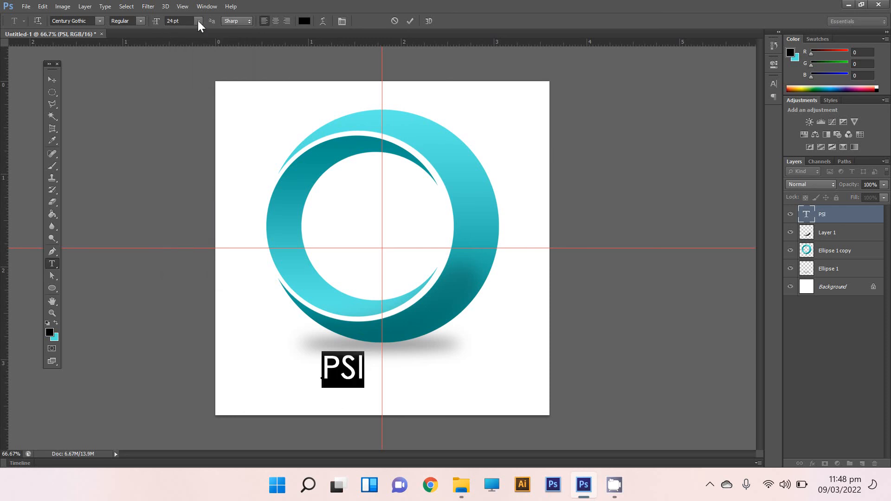
{"action": "left_click", "coordinate": [198, 21]}
{"action": "left_click", "coordinate": [202, 204]}
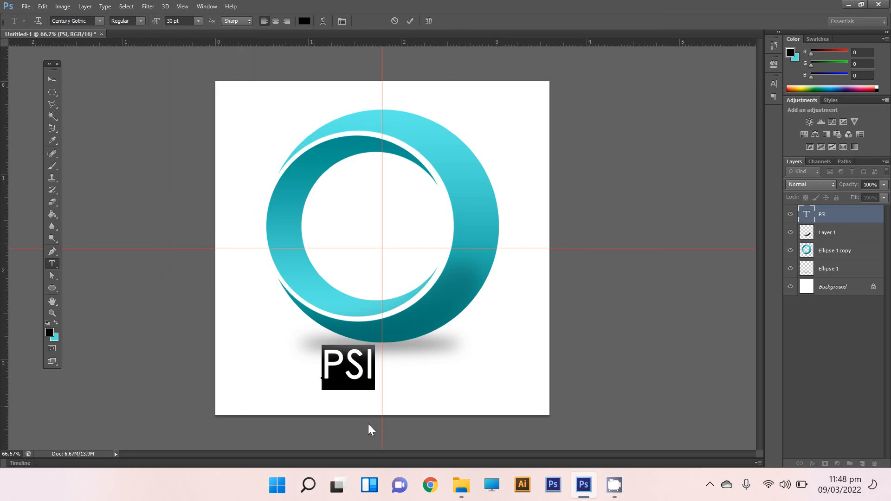
{"action": "left_click", "coordinate": [52, 80]}
{"action": "left_click_drag", "start_coordinate": [352, 371], "coordinate": [378, 246]}
Set the PSI text size to 60 pt and centre the text inside the inner crescent.
{"action": "key", "text": "t"}
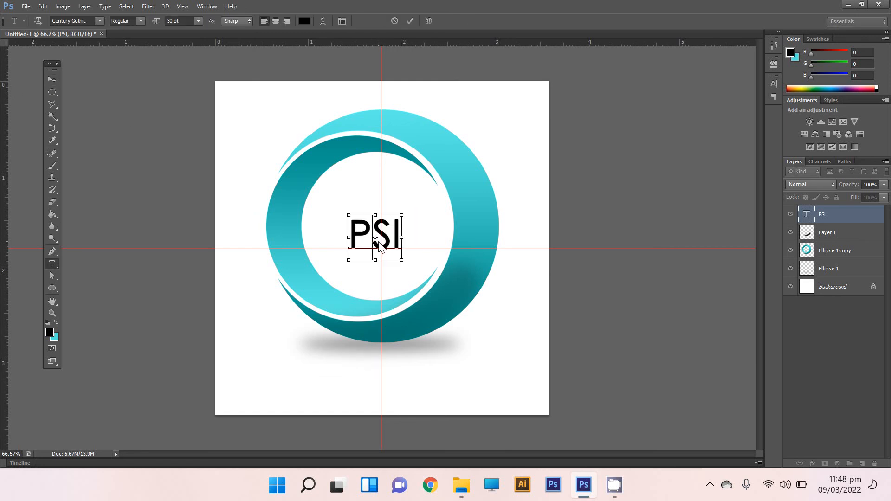
{"action": "key", "text": "ctrl+shift+s"}
{"action": "left_click", "coordinate": [786, 20]}
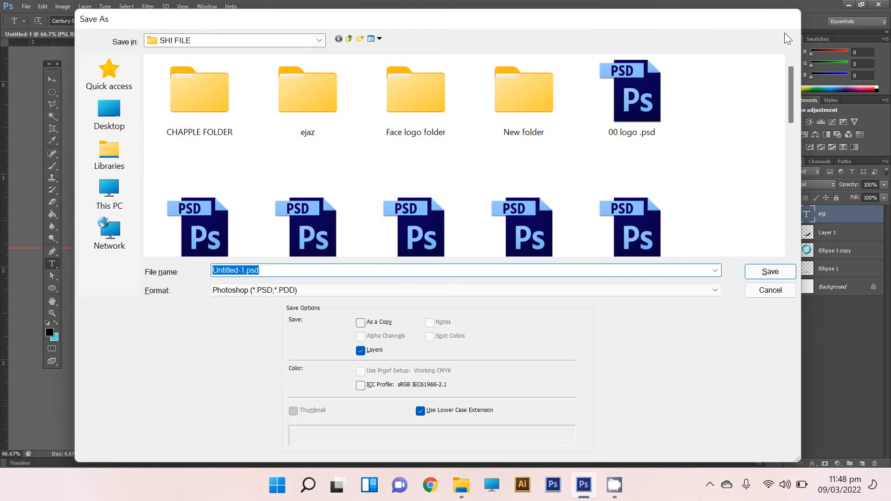
{"action": "left_click", "coordinate": [371, 244]}
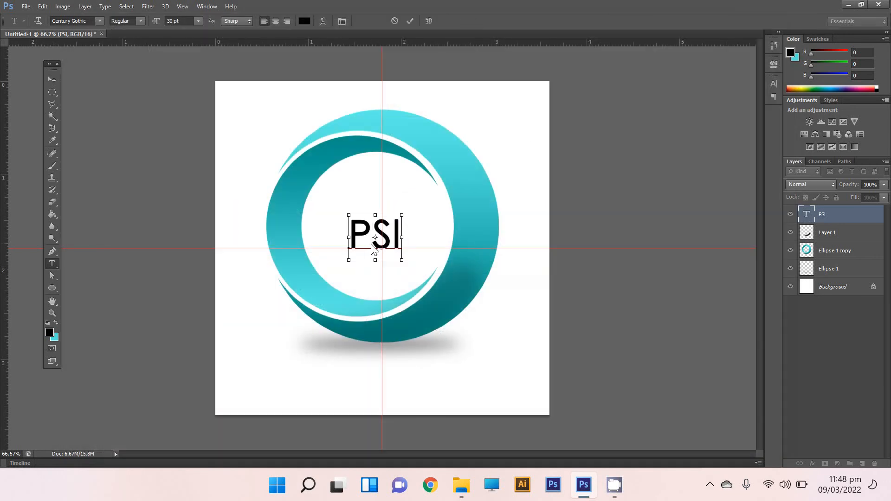
{"action": "key", "text": "ctrl+a"}
{"action": "left_click", "coordinate": [196, 22]}
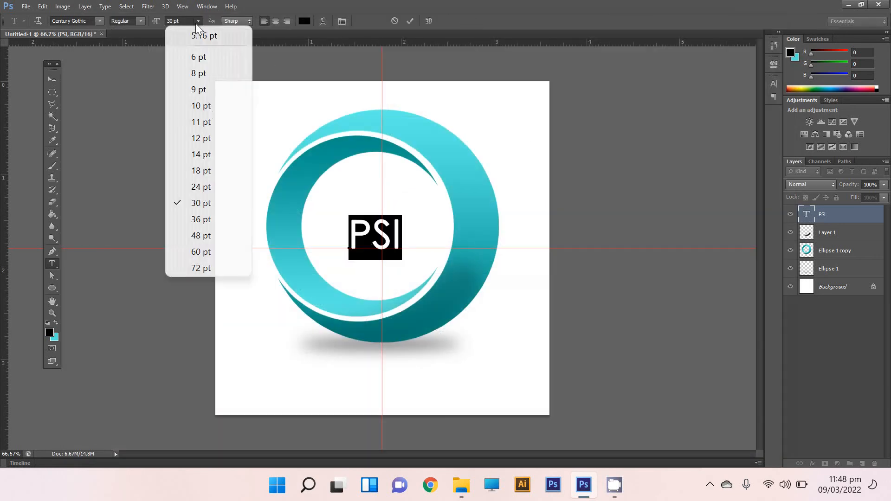
{"action": "left_click", "coordinate": [207, 252]}
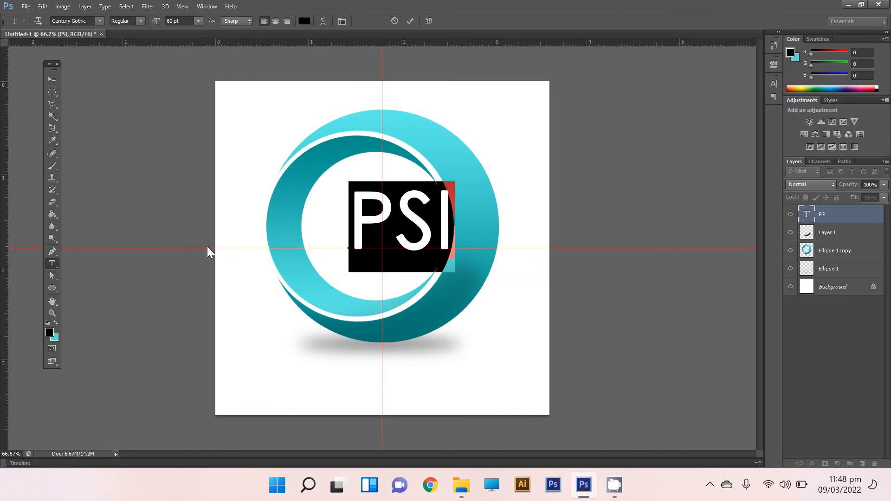
{"action": "left_click", "coordinate": [52, 80]}
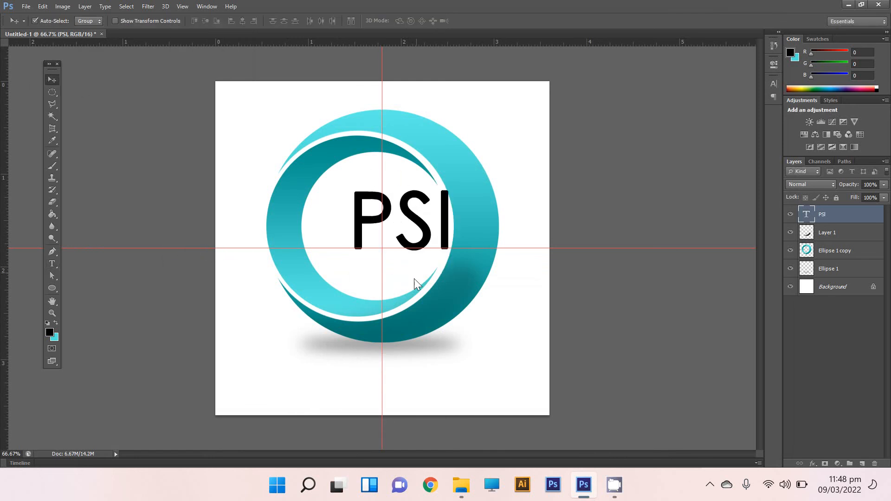
{"action": "left_click_drag", "start_coordinate": [427, 241], "coordinate": [400, 251]}
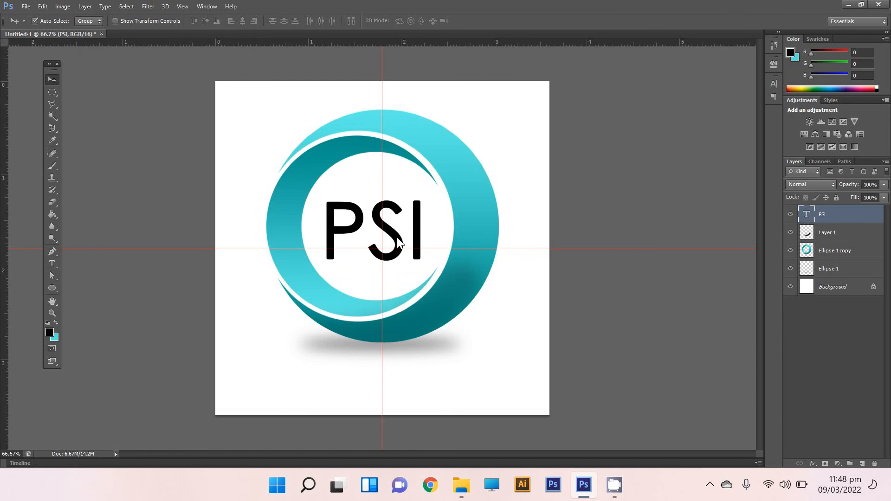
Duplicate the PSI text straight down below the ring and replace the copy's wording with "PAKISTAN S".
{"action": "left_click_drag", "start_coordinate": [394, 239], "coordinate": [394, 383]}
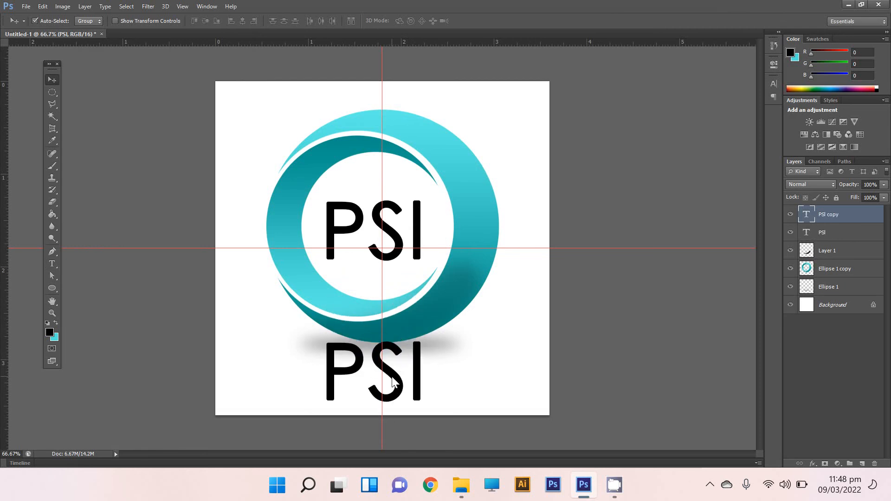
{"action": "key", "text": "t"}
{"action": "left_click", "coordinate": [395, 382]}
{"action": "key", "text": "ctrl+a"}
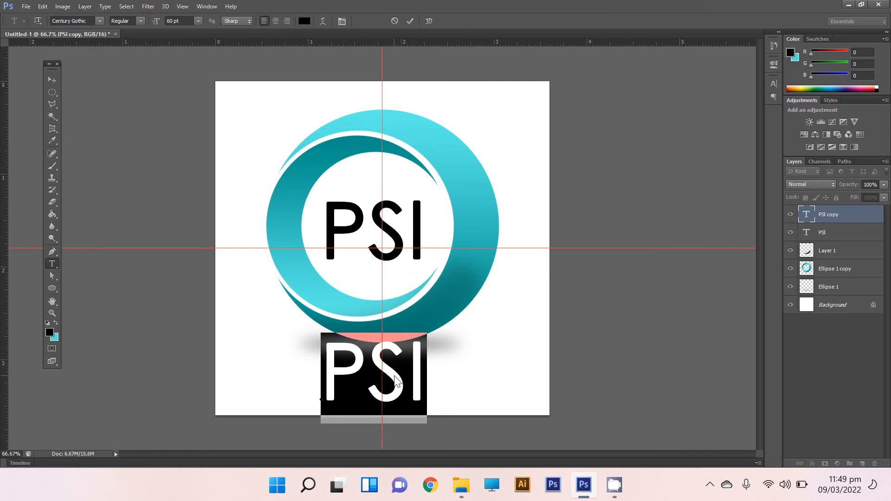
{"action": "type", "text": "PAK"}
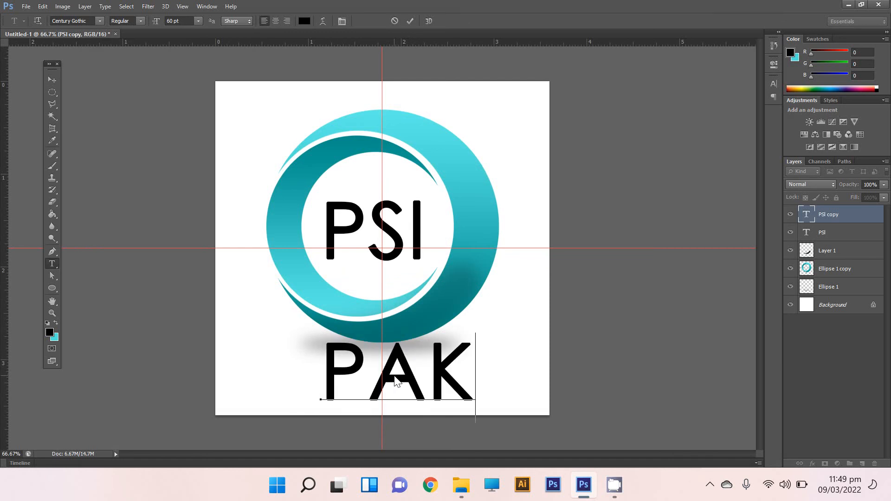
{"action": "type", "text": "ISTAN"}
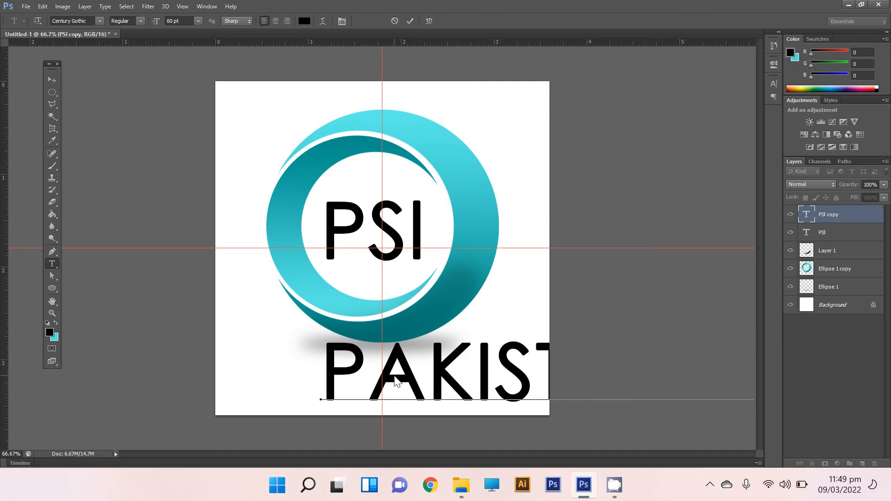
Set the size of the whole PAKISTAN caption to 12 pt.
{"action": "double_click", "coordinate": [396, 381]}
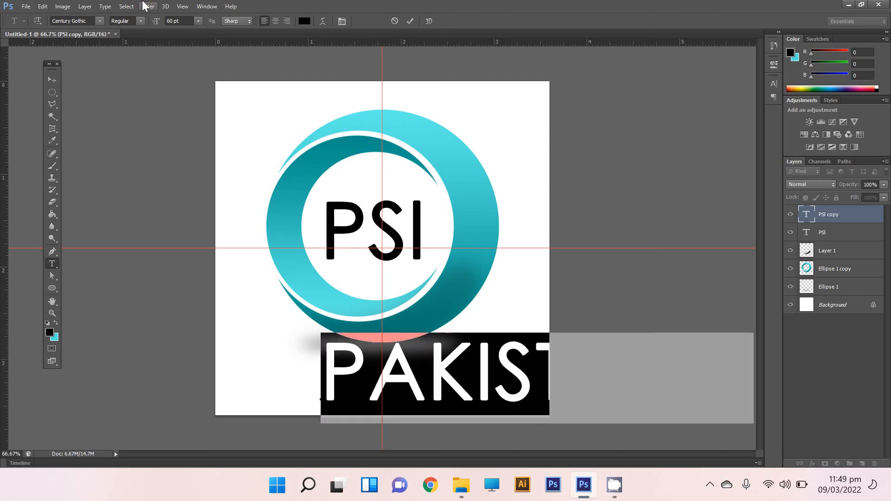
{"action": "left_click", "coordinate": [198, 21]}
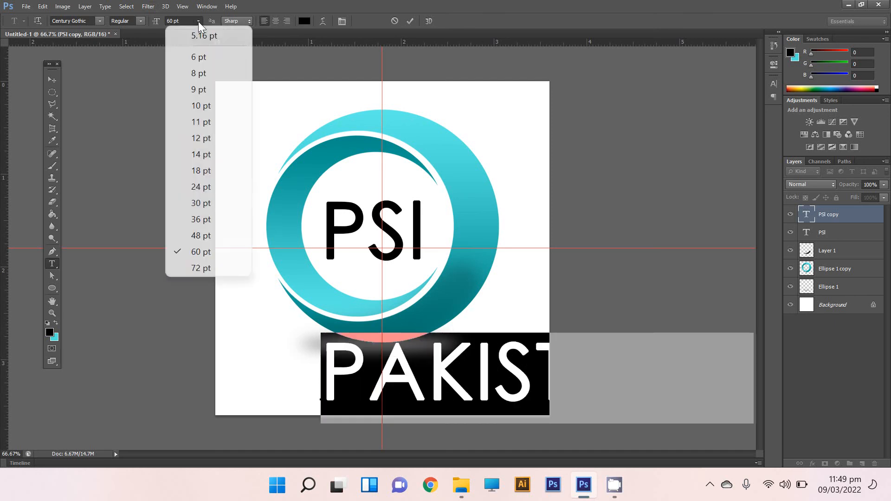
{"action": "left_click", "coordinate": [216, 138]}
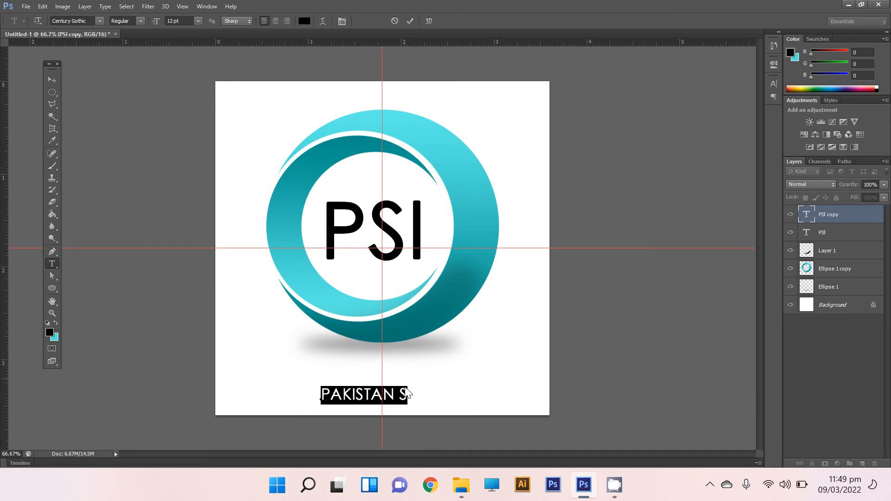
Extend the caption to read "PAKISTAN SUPER LEAUGH" and move it up beneath the ground shadow.
{"action": "left_click", "coordinate": [405, 400]}
{"action": "type", "text": "UPER  LEA"}
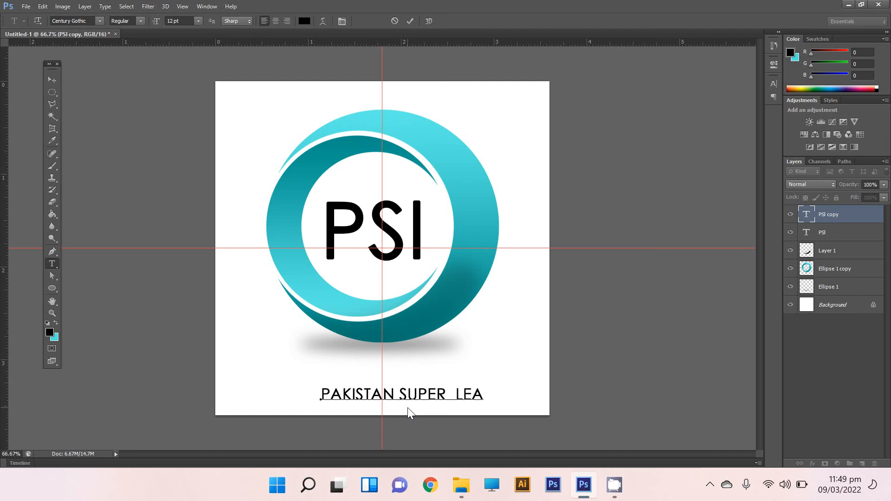
{"action": "type", "text": "UGH"}
{"action": "left_click", "coordinate": [54, 80]}
{"action": "left_click_drag", "start_coordinate": [428, 393], "coordinate": [400, 374]}
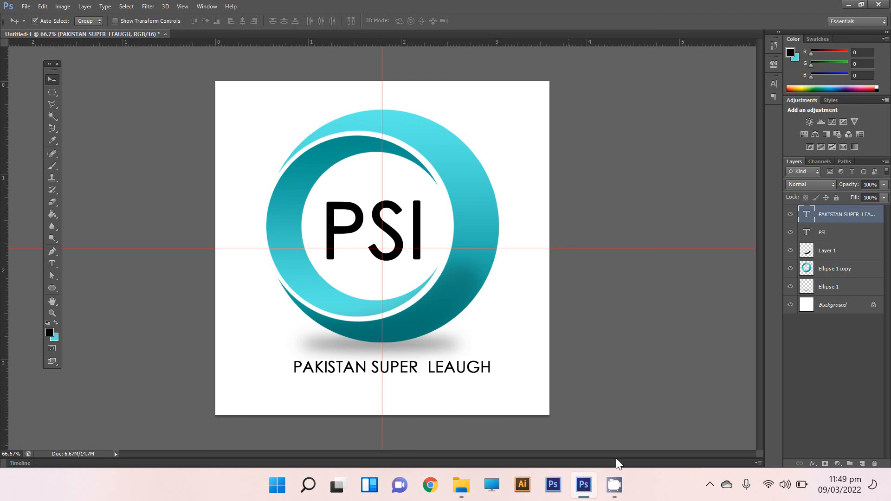
{"action": "left_click", "coordinate": [710, 486]}
{"action": "right_click", "coordinate": [716, 450]}
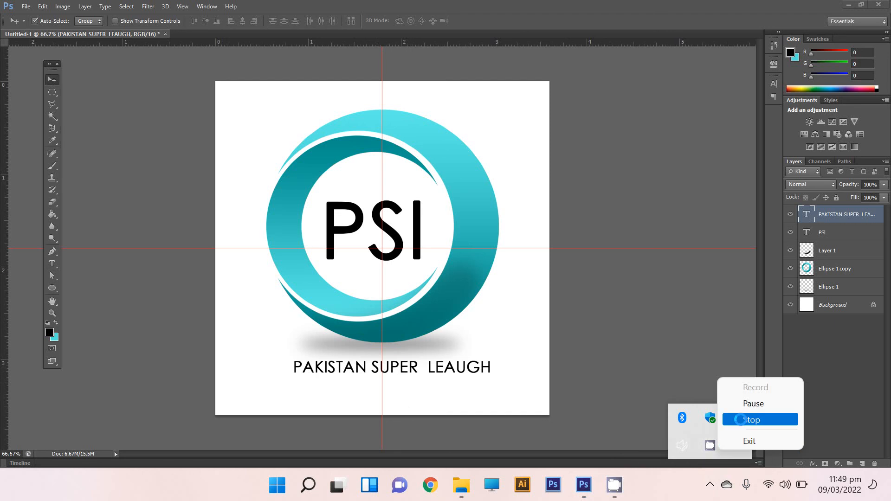
{"action": "left_click", "coordinate": [747, 404]}
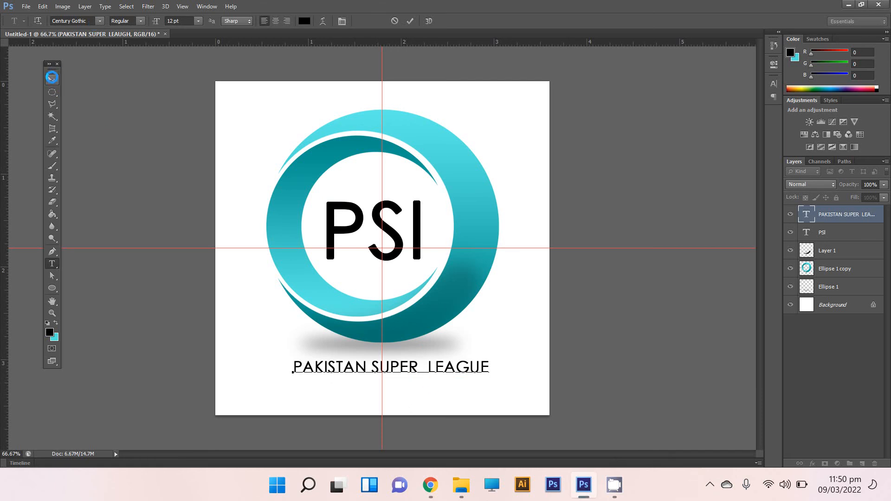
Commit the caption as "PAKISTAN SUPER LEAGUE", centre it under the ring and scale it up to about 113%.
{"action": "left_click", "coordinate": [53, 80]}
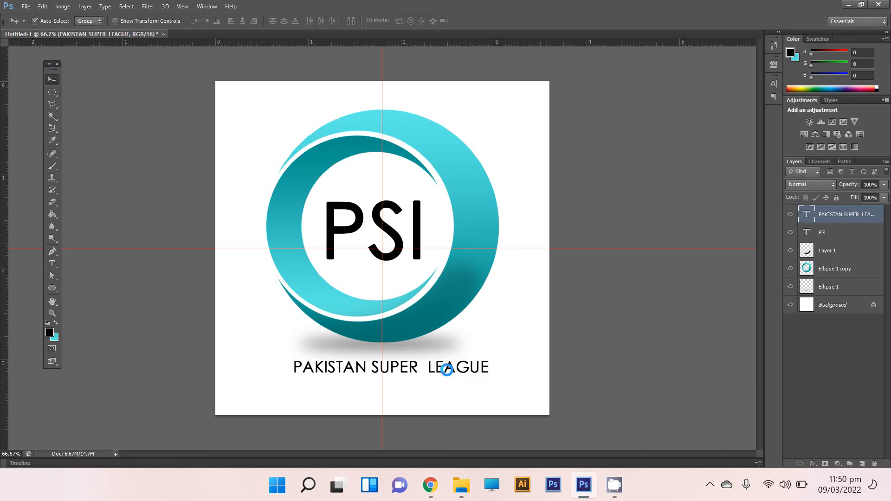
{"action": "left_click_drag", "start_coordinate": [447, 370], "coordinate": [440, 370]}
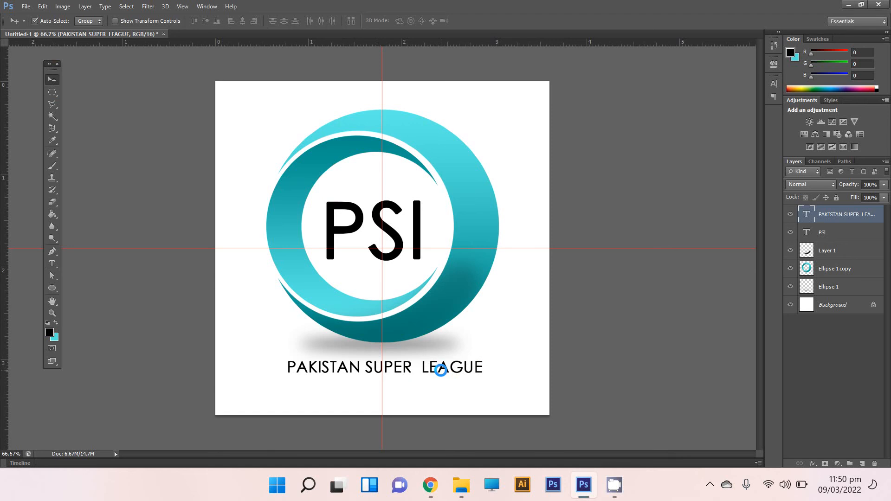
{"action": "key", "text": "ctrl+t"}
{"action": "mouse_move", "coordinate": [485, 376]}
{"action": "left_mouse_down"}
{"action": "mouse_move", "coordinate": [492, 384]}
{"action": "mouse_move", "coordinate": [494, 364]}
{"action": "mouse_move", "coordinate": [493, 372]}
{"action": "left_mouse_up"}
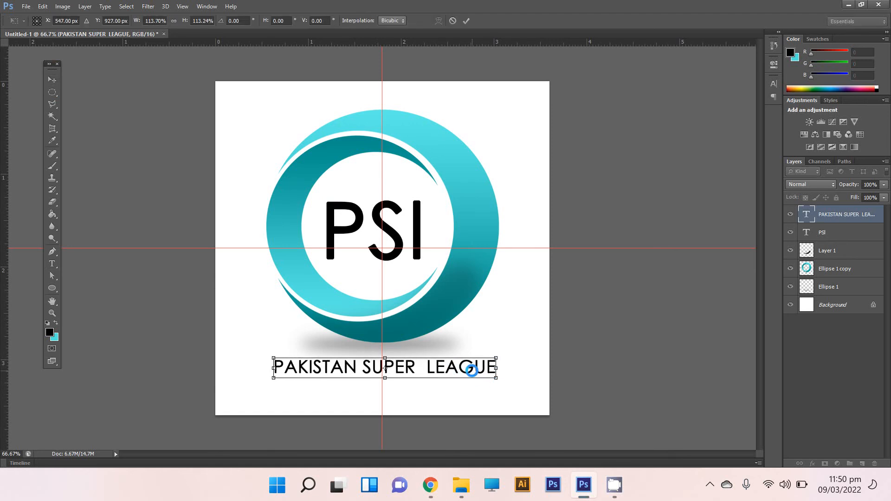
{"action": "key", "text": "Return"}
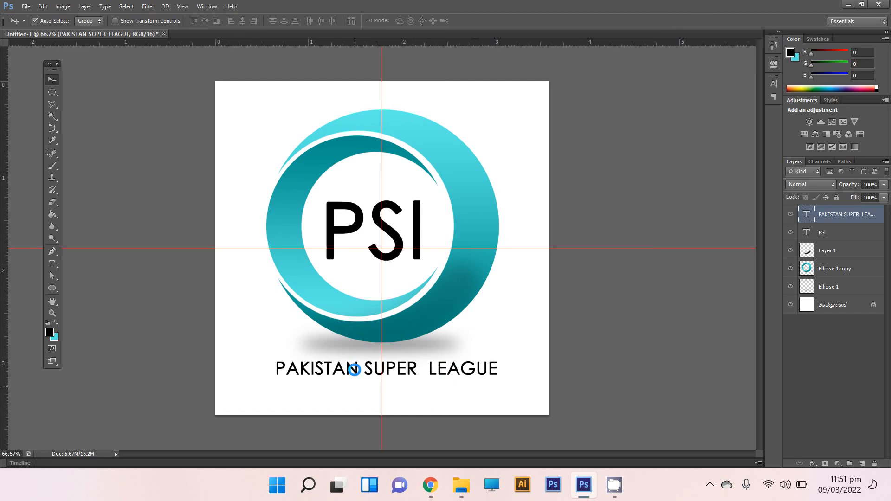
{"action": "left_click", "coordinate": [387, 231]}
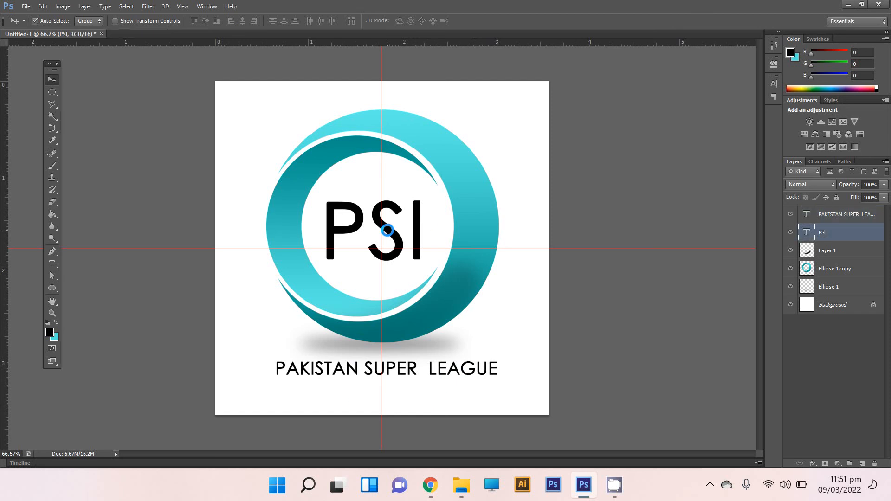
{"action": "double_click", "coordinate": [389, 230]}
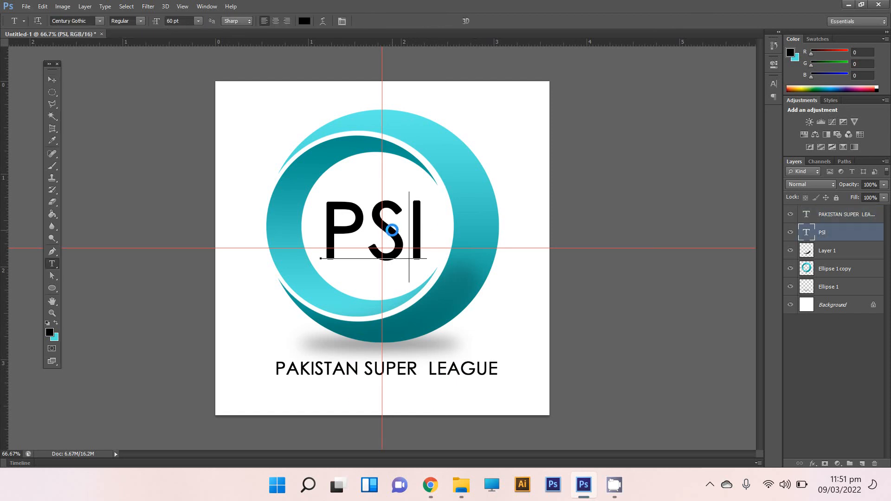
{"action": "left_click", "coordinate": [52, 80]}
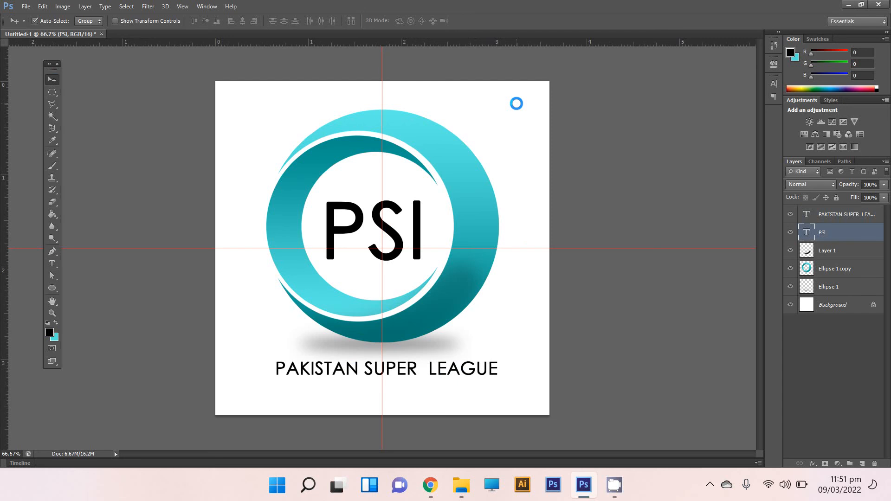
Convert the locked Background into a regular layer and add a Gradient Overlay with the Radial style to it.
{"action": "left_click", "coordinate": [852, 305]}
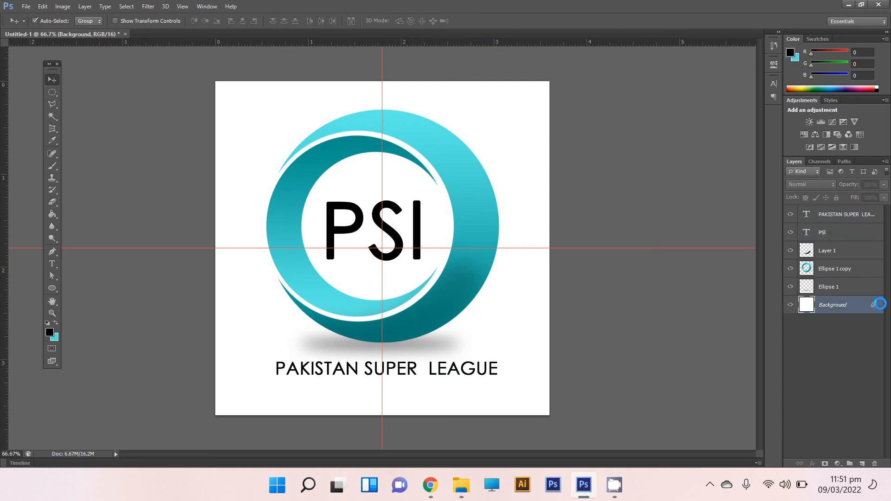
{"action": "left_click", "coordinate": [519, 157]}
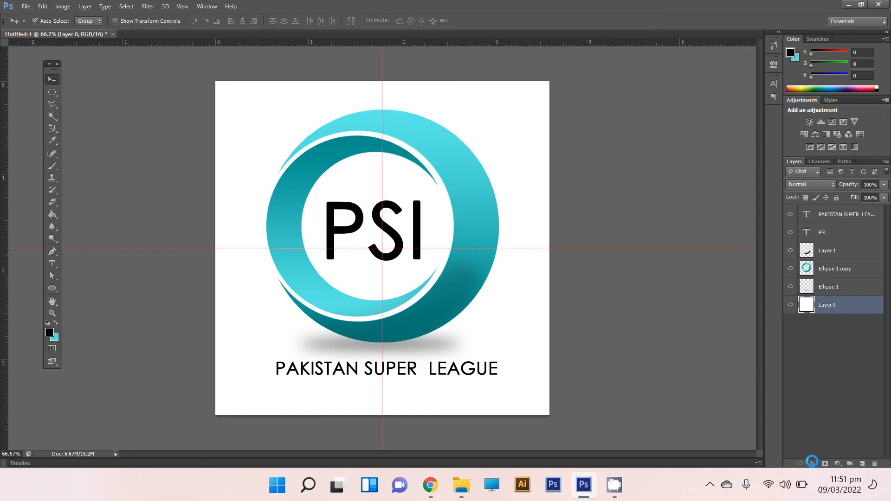
{"action": "right_click", "coordinate": [829, 304]}
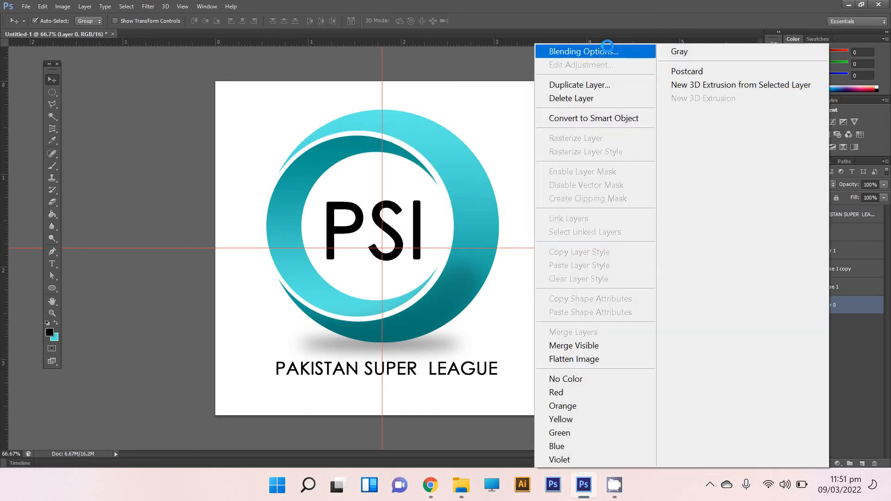
{"action": "left_click", "coordinate": [613, 54]}
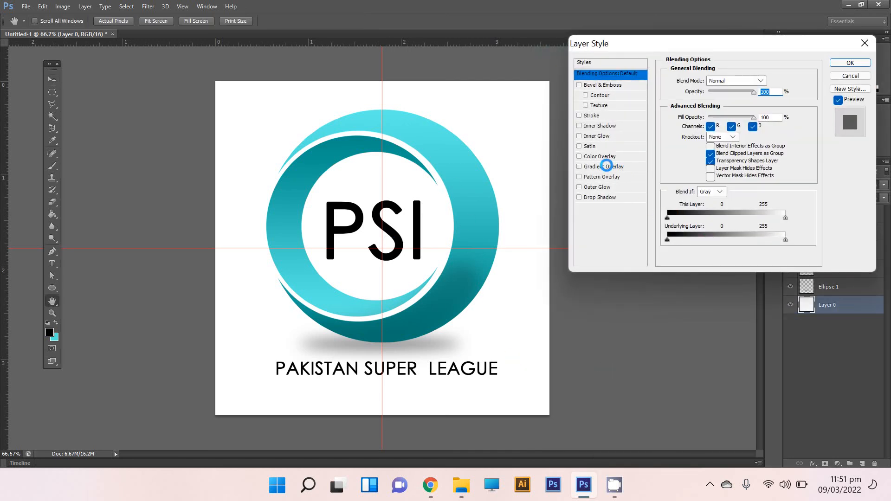
{"action": "left_click", "coordinate": [606, 166]}
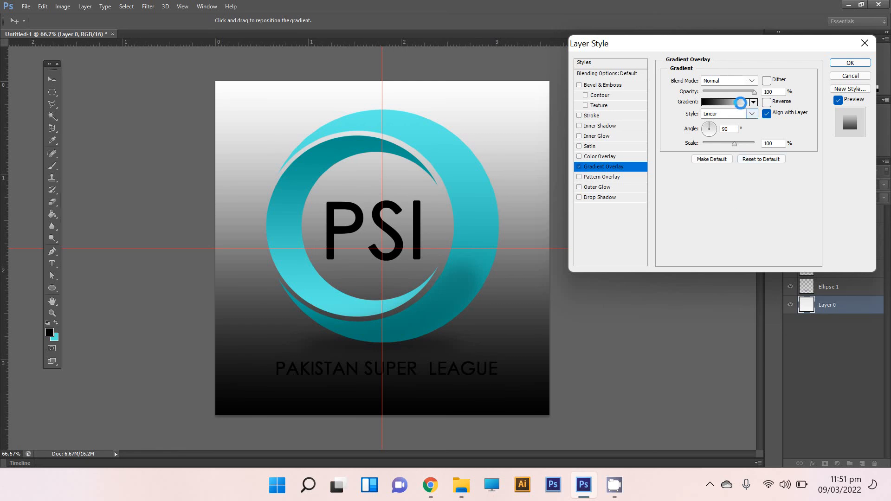
{"action": "left_click", "coordinate": [750, 113]}
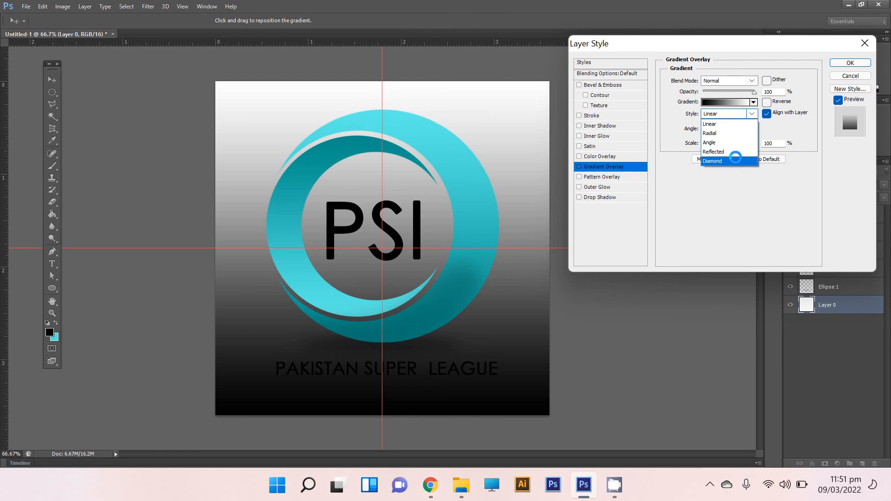
{"action": "left_click", "coordinate": [735, 133]}
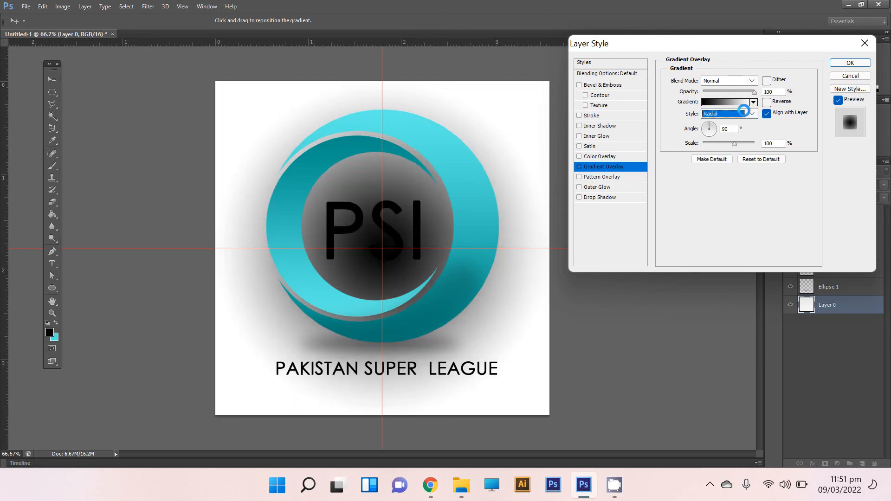
Set the starting colour stop of the background's overlay gradient to white, ffffff.
{"action": "left_click", "coordinate": [730, 103]}
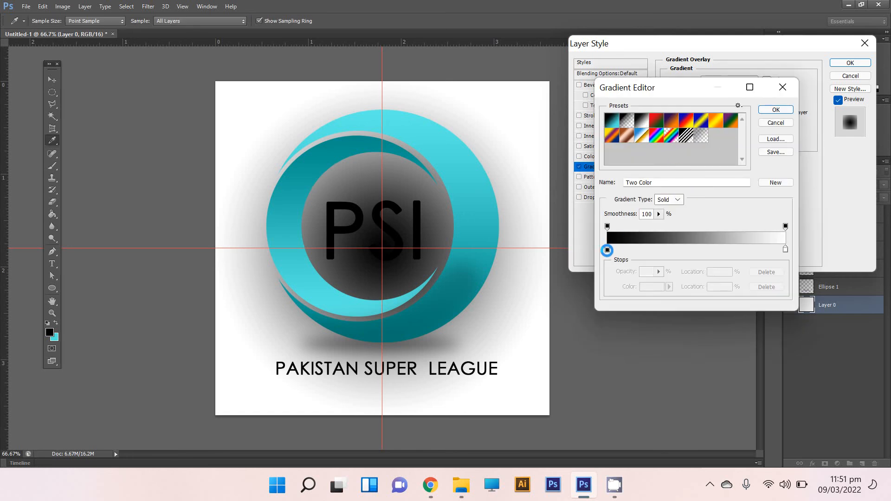
{"action": "left_click", "coordinate": [607, 250]}
{"action": "left_click", "coordinate": [643, 288]}
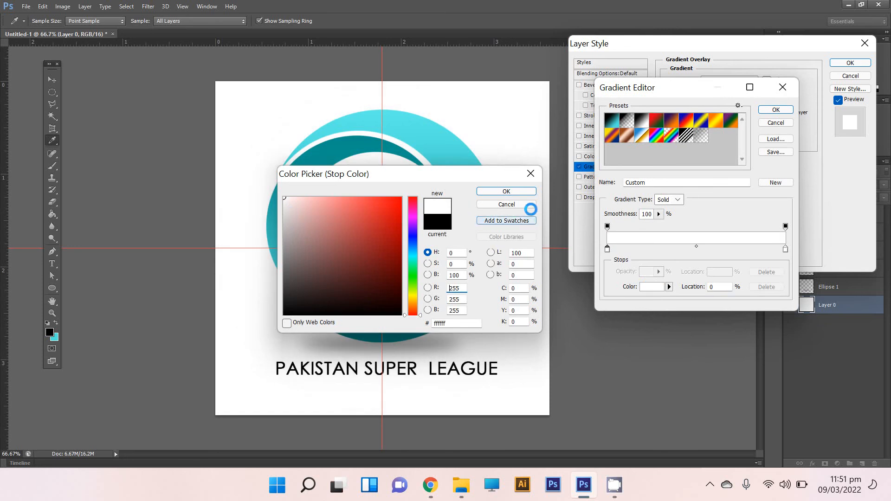
{"action": "left_click", "coordinate": [510, 193]}
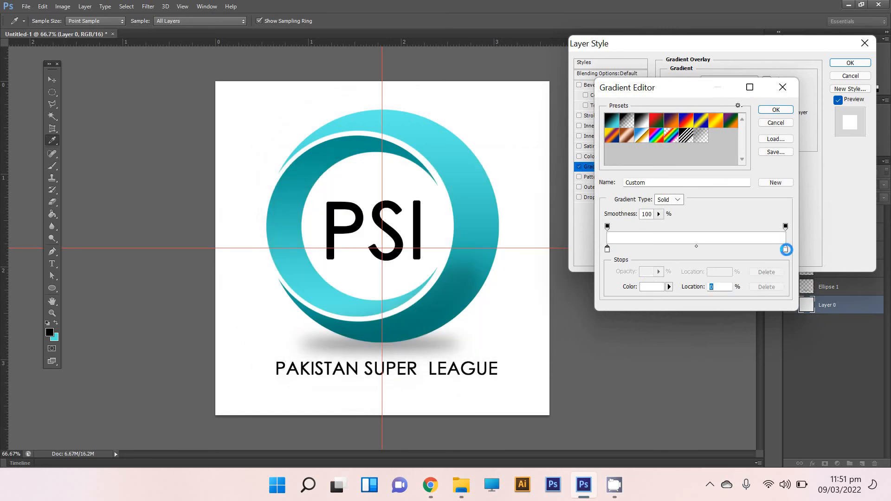
Set the end colour stop of the background's overlay gradient to light grey, d0d0d0.
{"action": "left_click", "coordinate": [656, 288]}
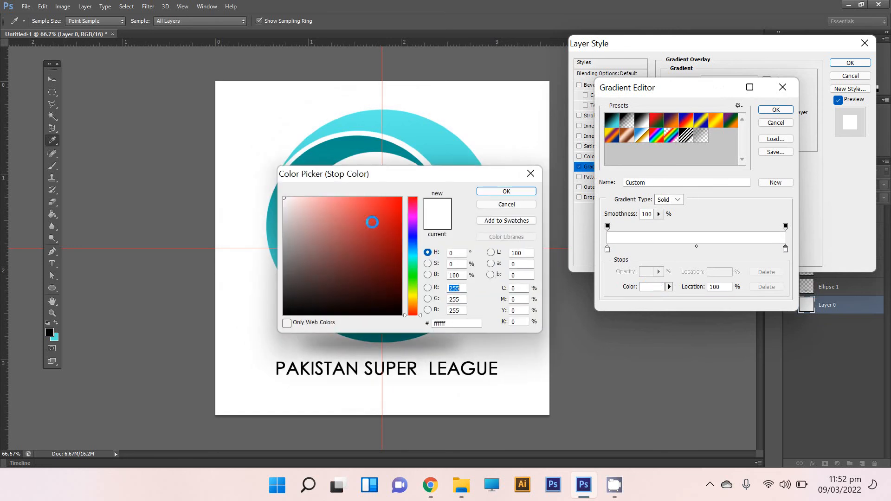
{"action": "left_click_drag", "start_coordinate": [302, 290], "coordinate": [278, 218]}
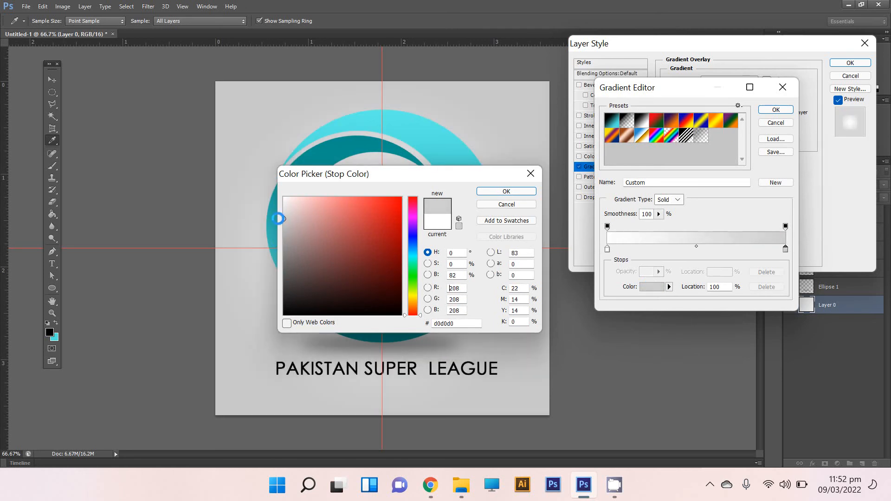